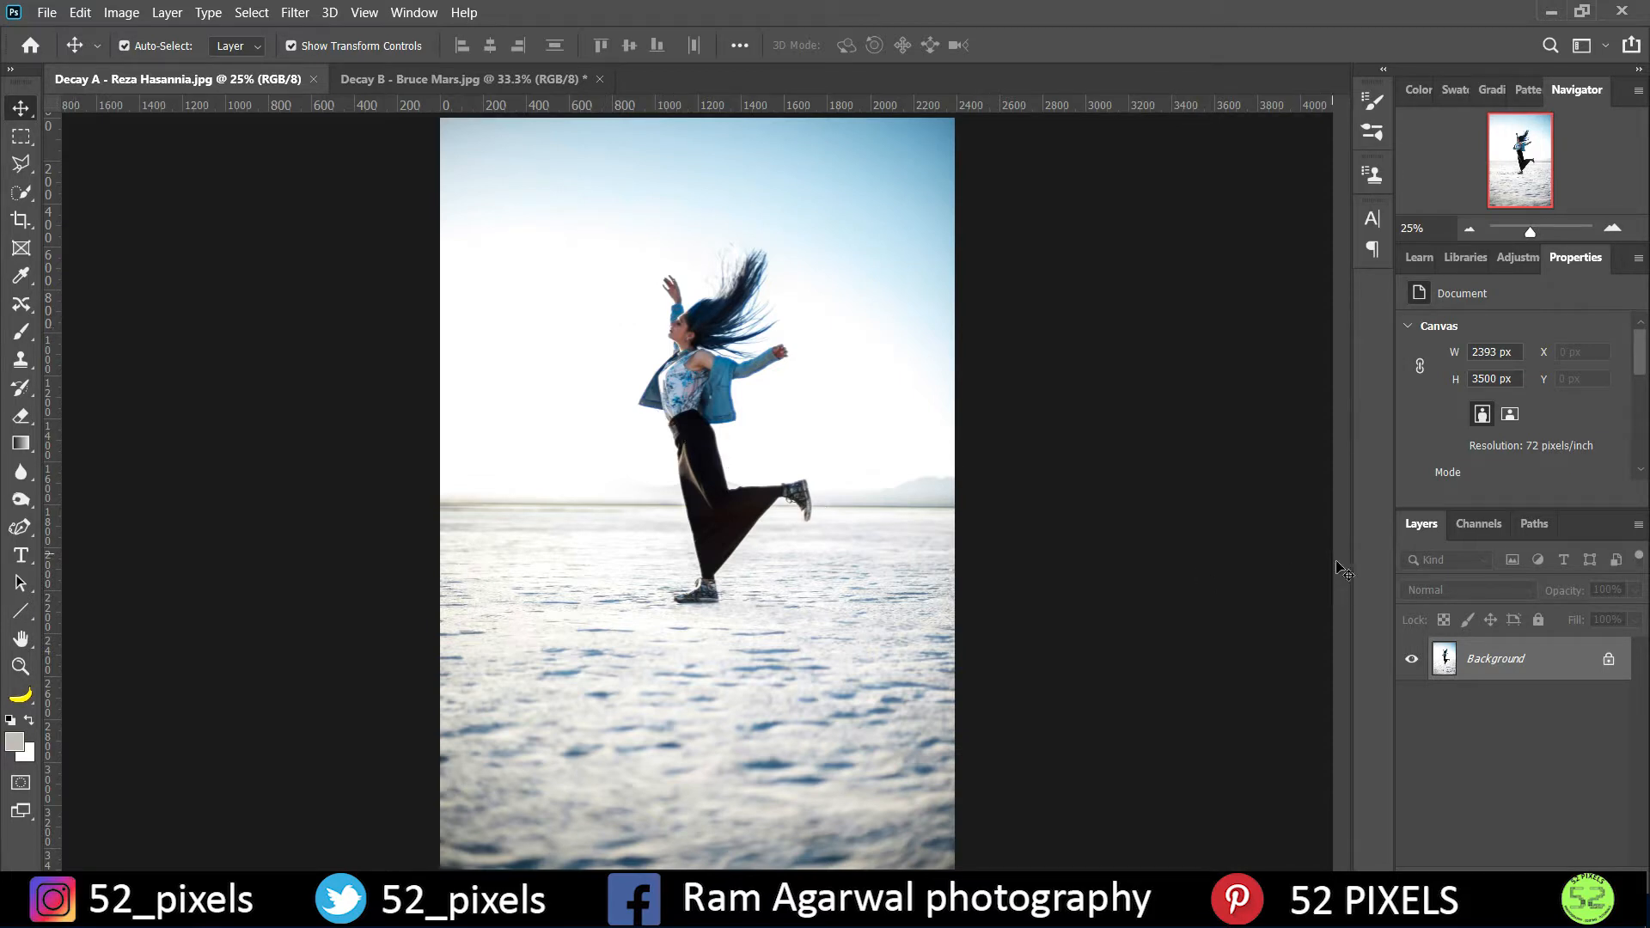
Duplicate the Background layer under its default name.
right_click(1483, 667)
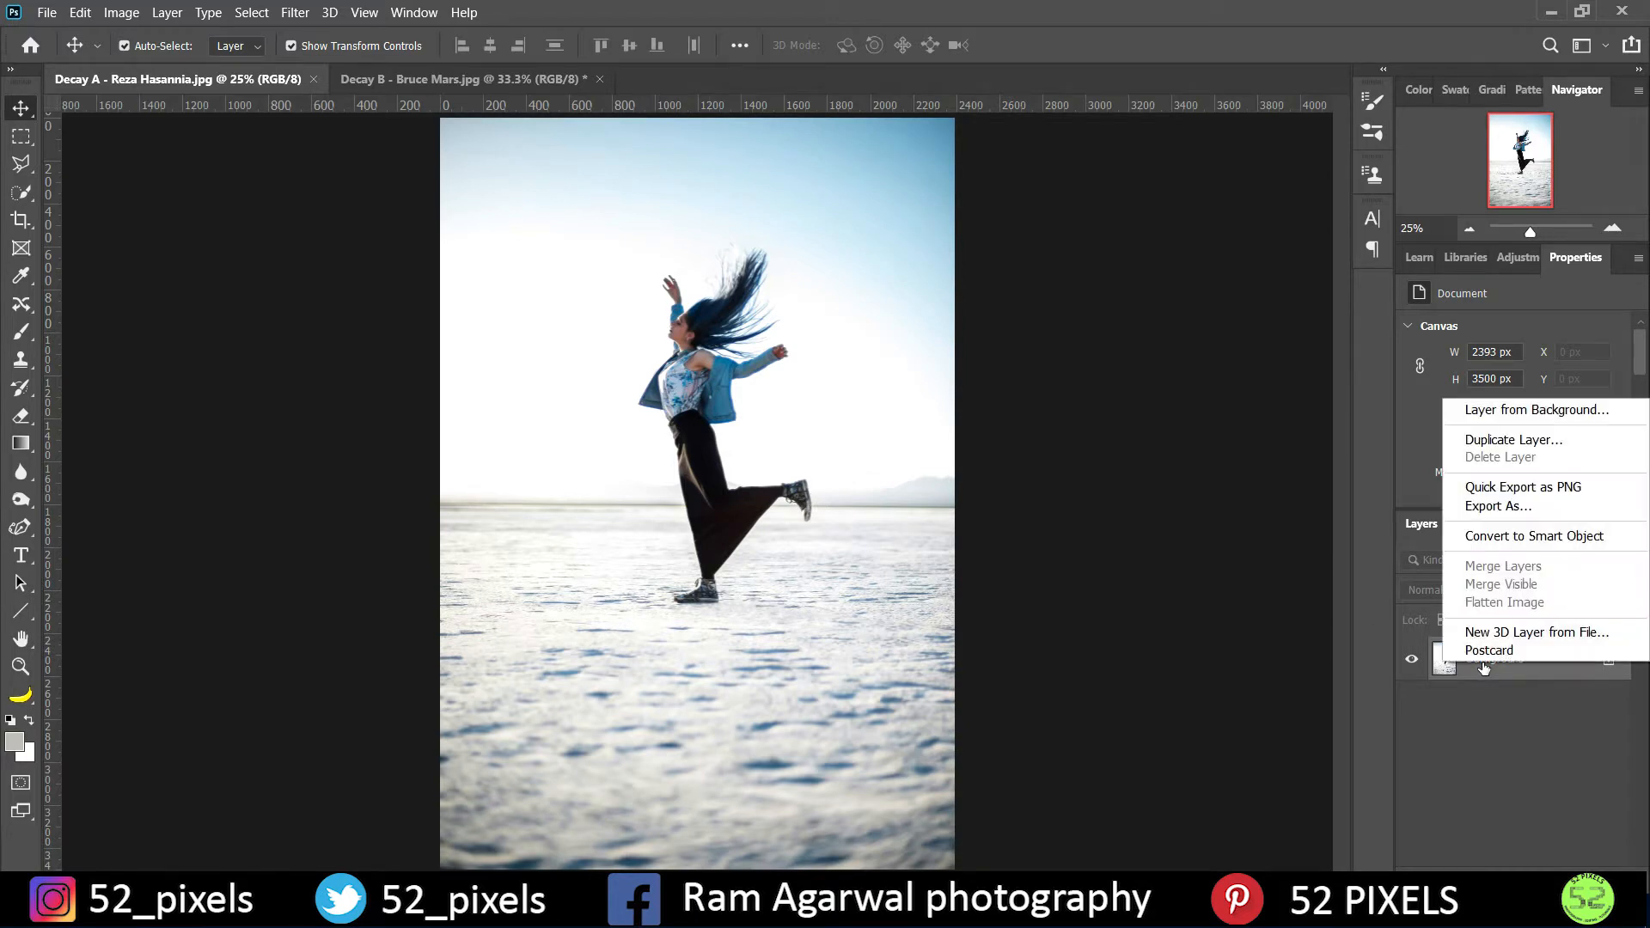
left_click(1500, 441)
left_click(1023, 247)
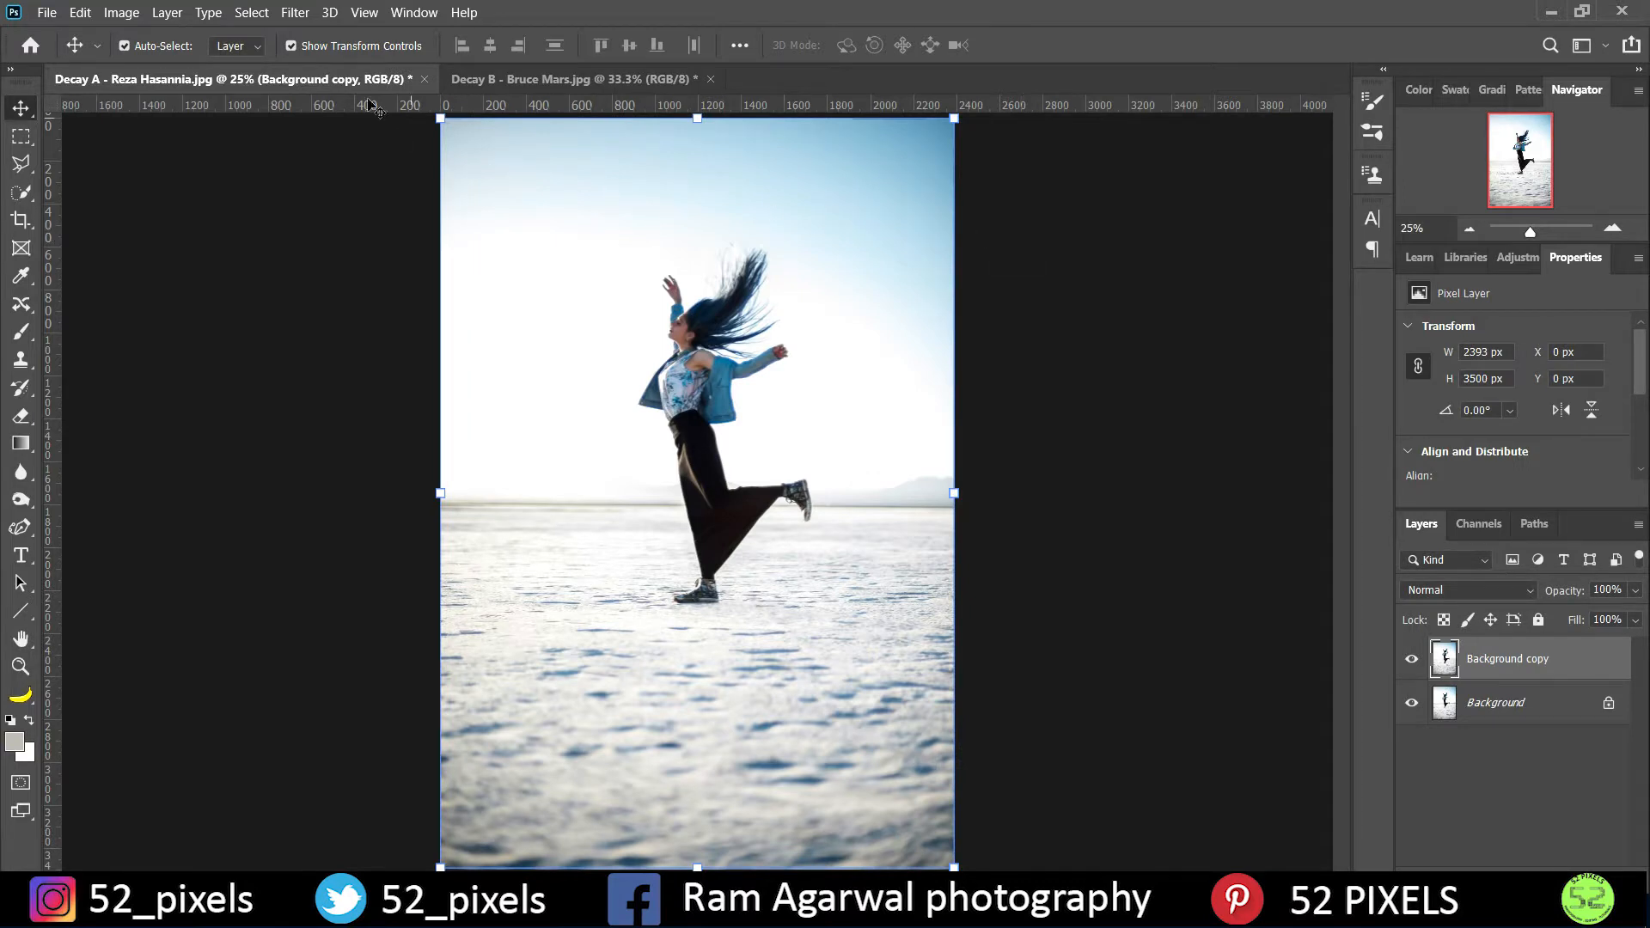
Select the woman automatically with Select Subject, mask the copied layer to that selection and apply the layer mask.
left_click(252, 12)
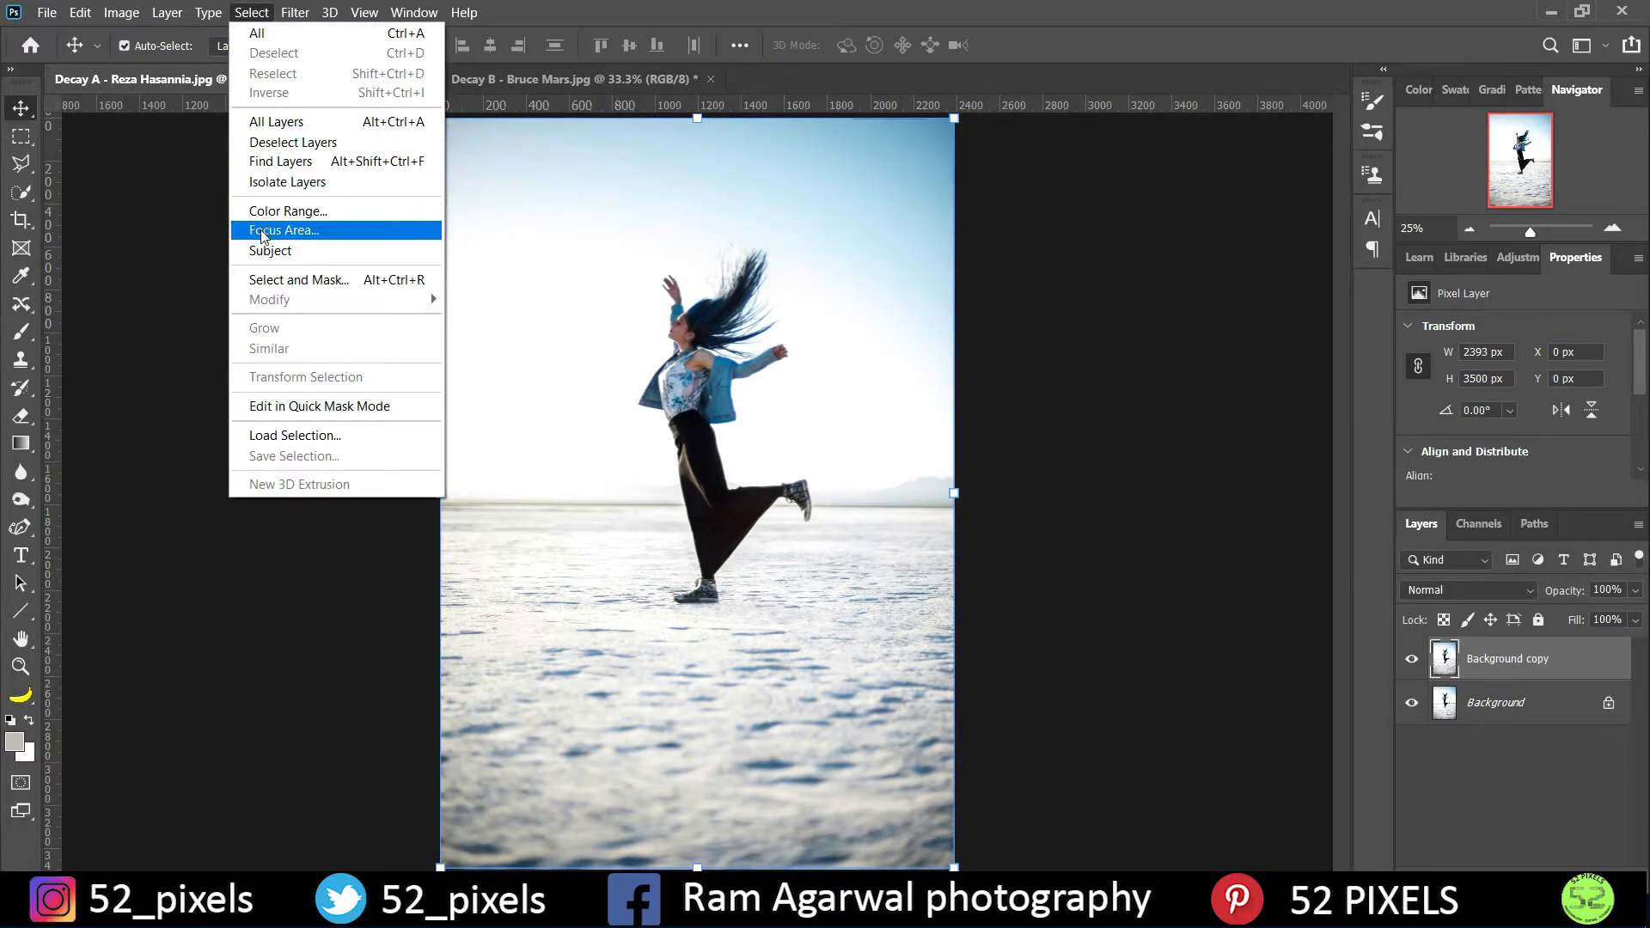
left_click(256, 251)
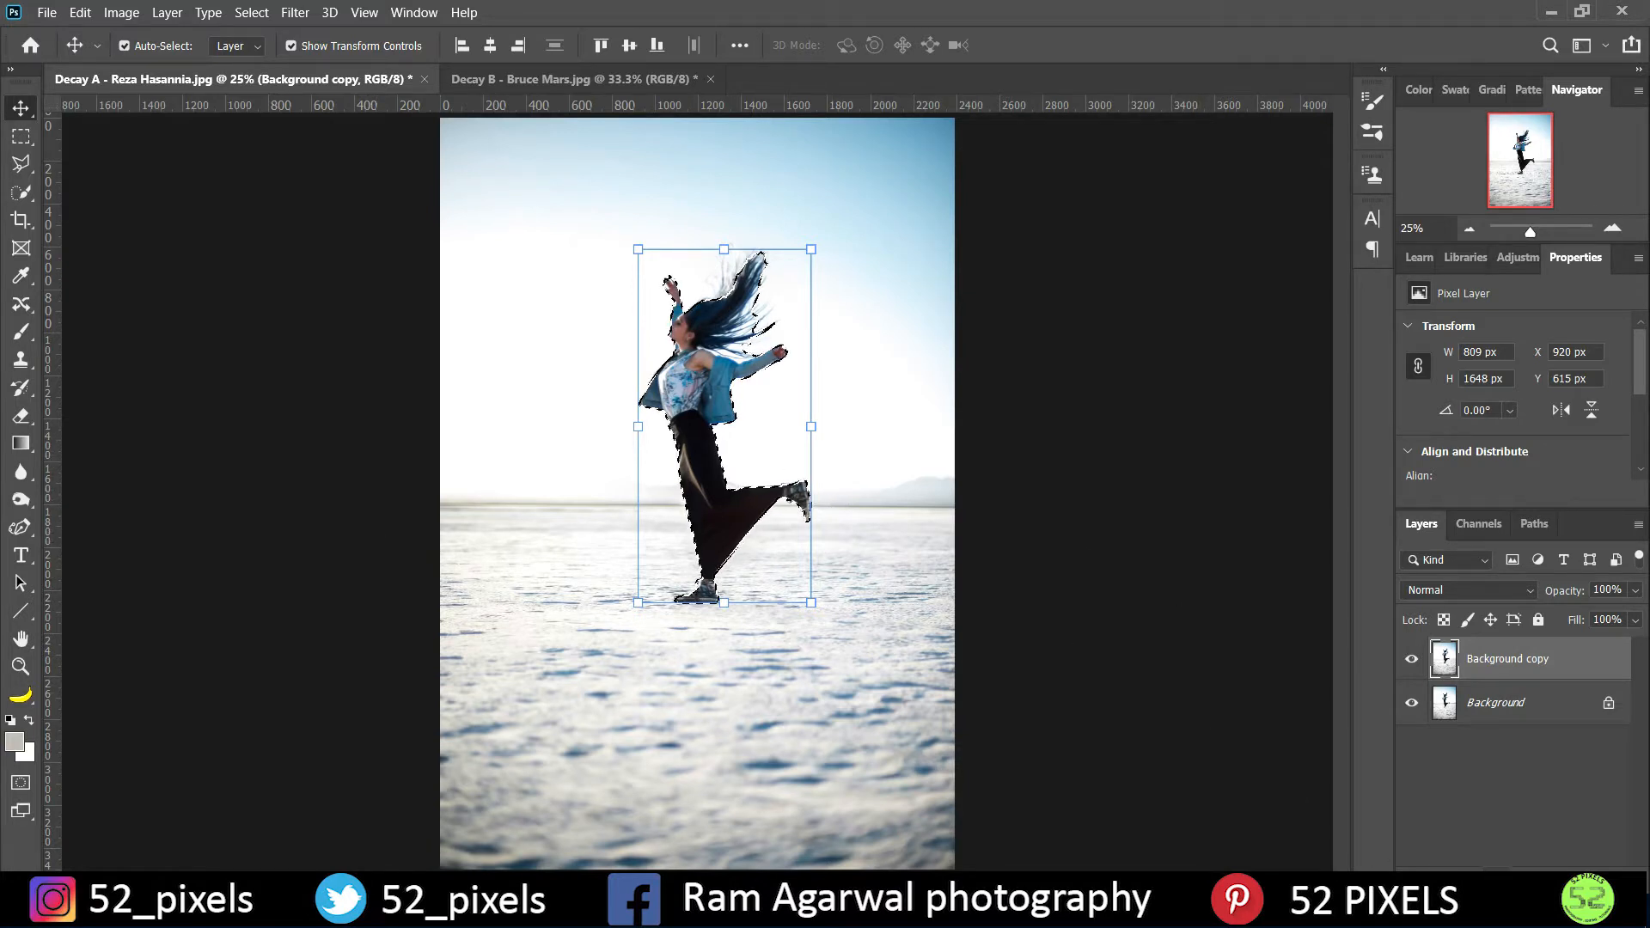
left_click(1496, 880)
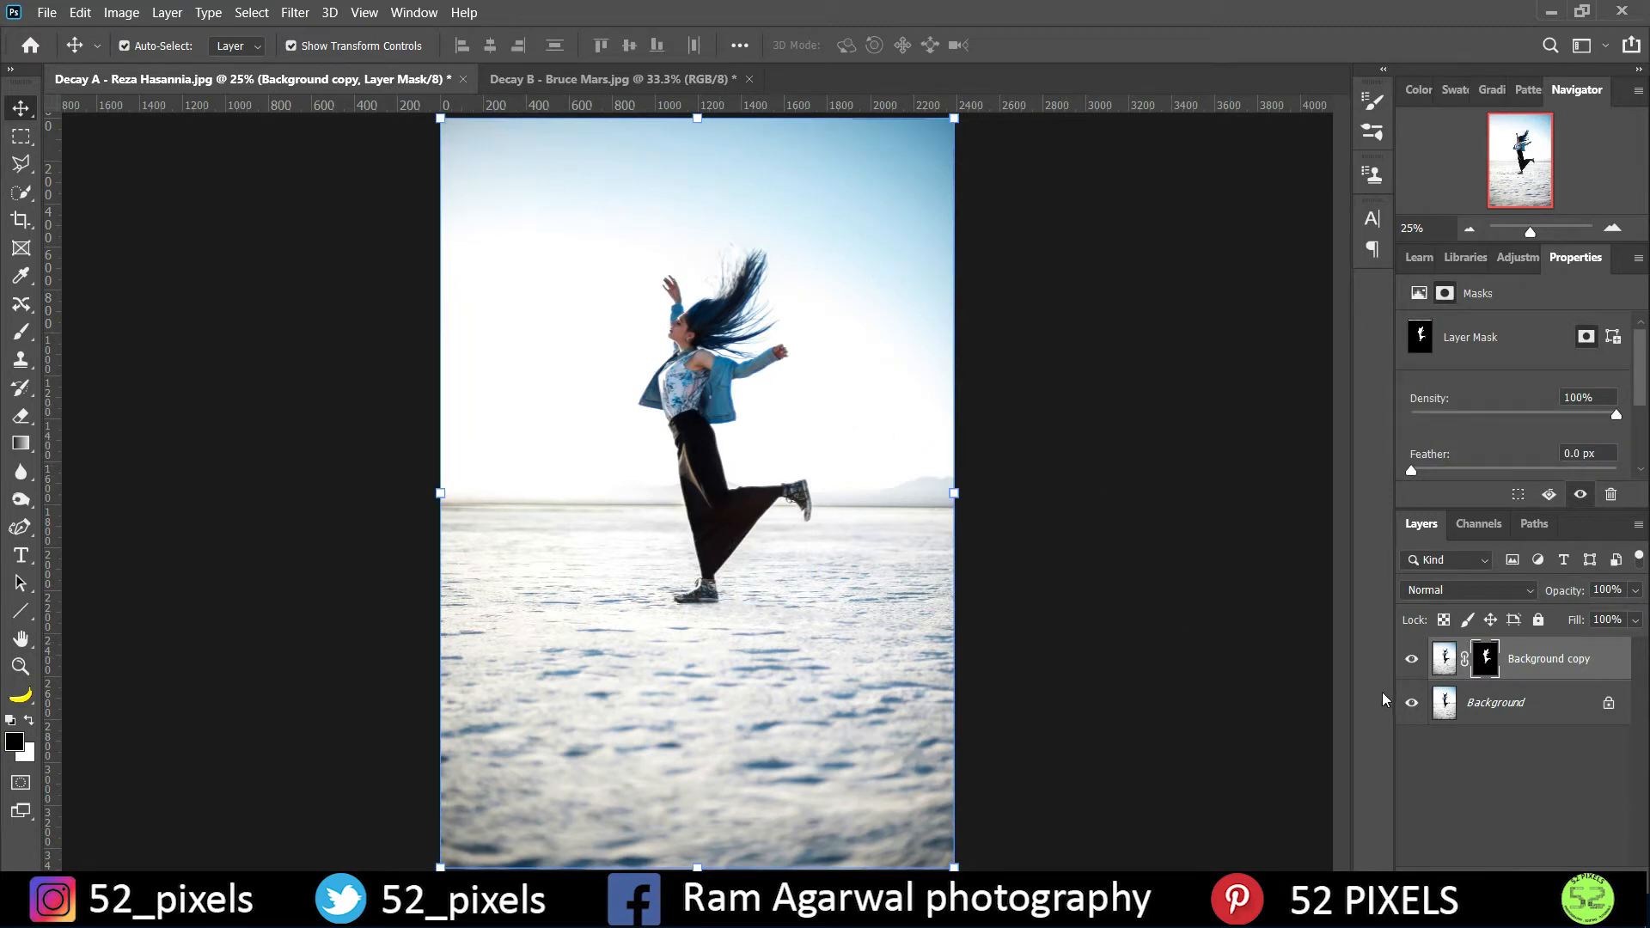
left_click(1412, 705)
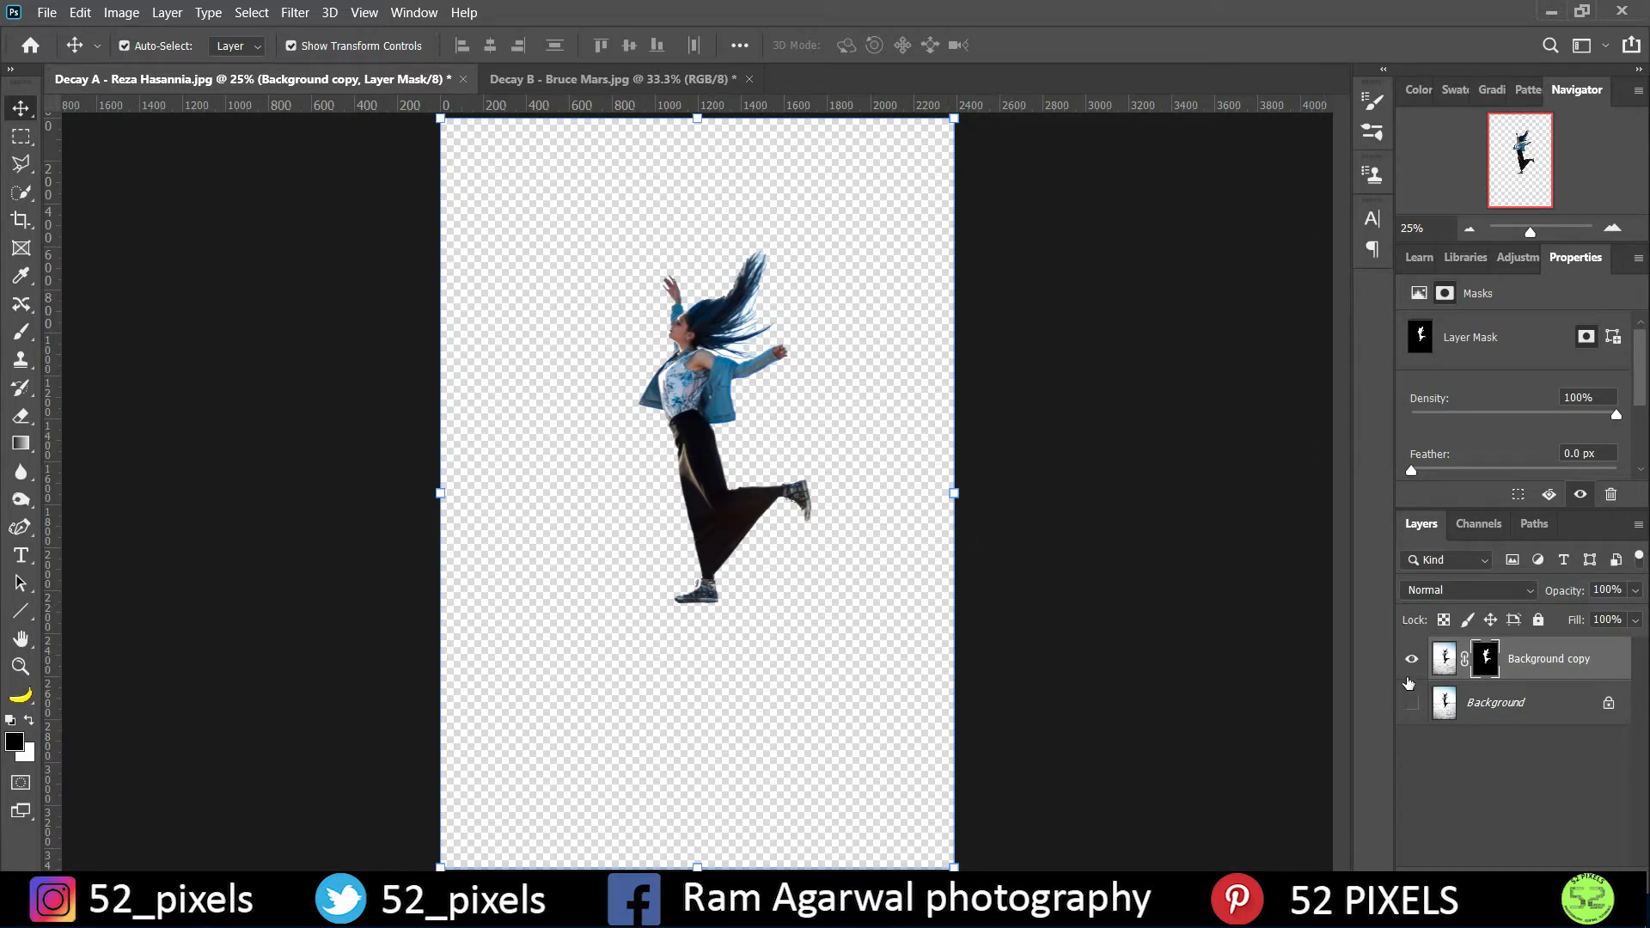
left_click(1411, 705)
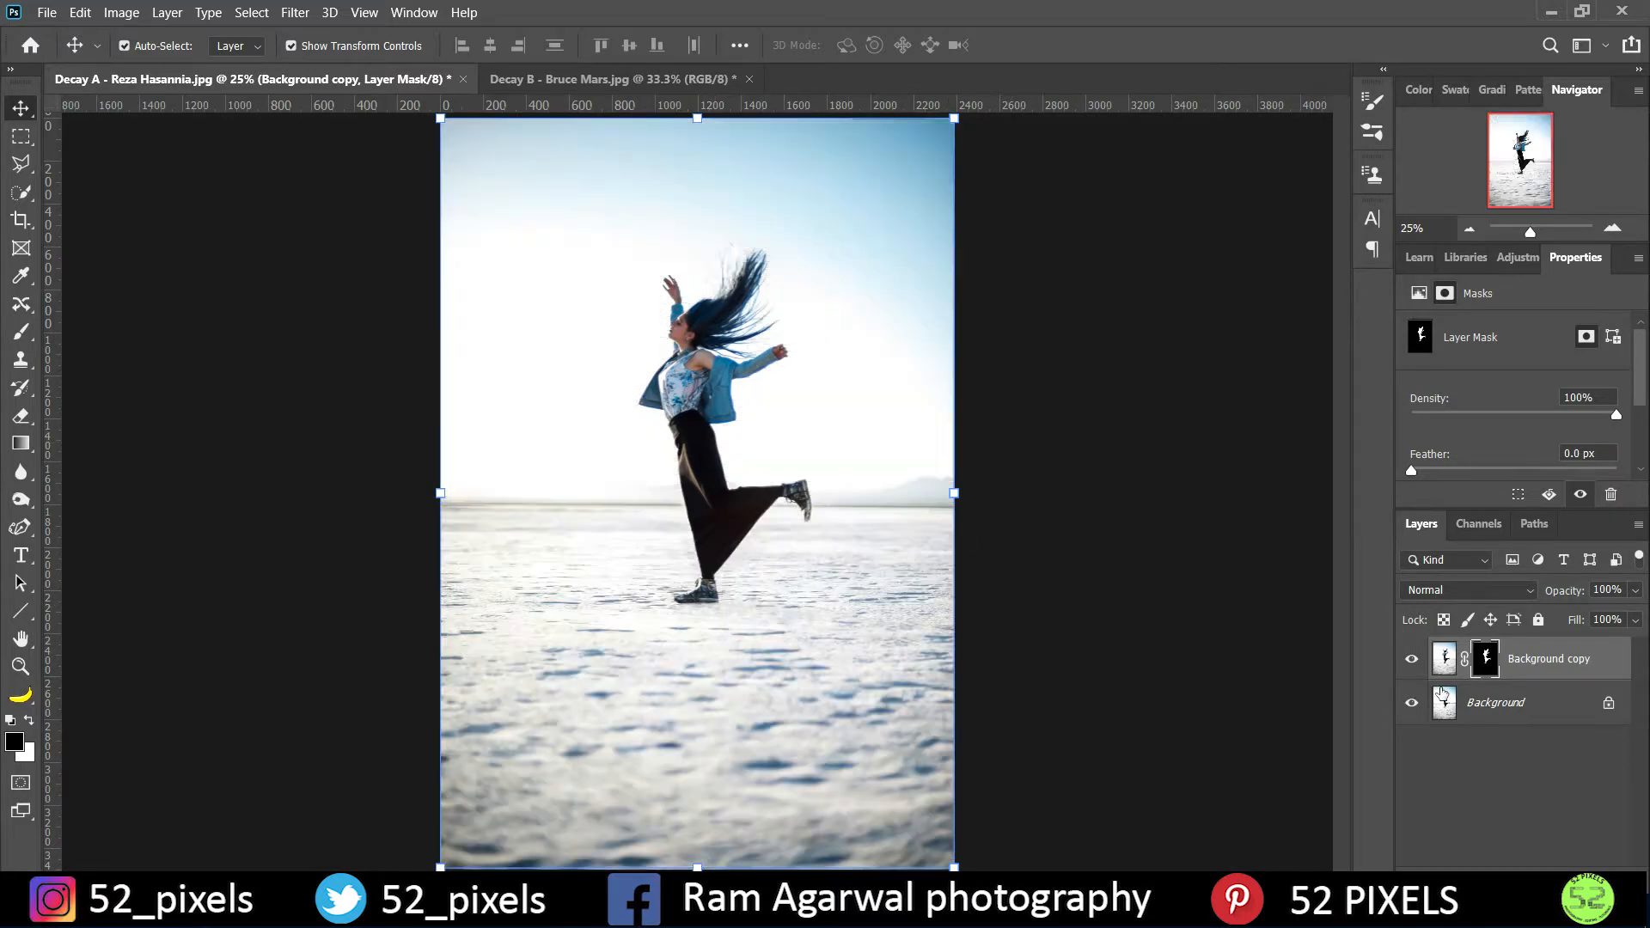
right_click(1487, 666)
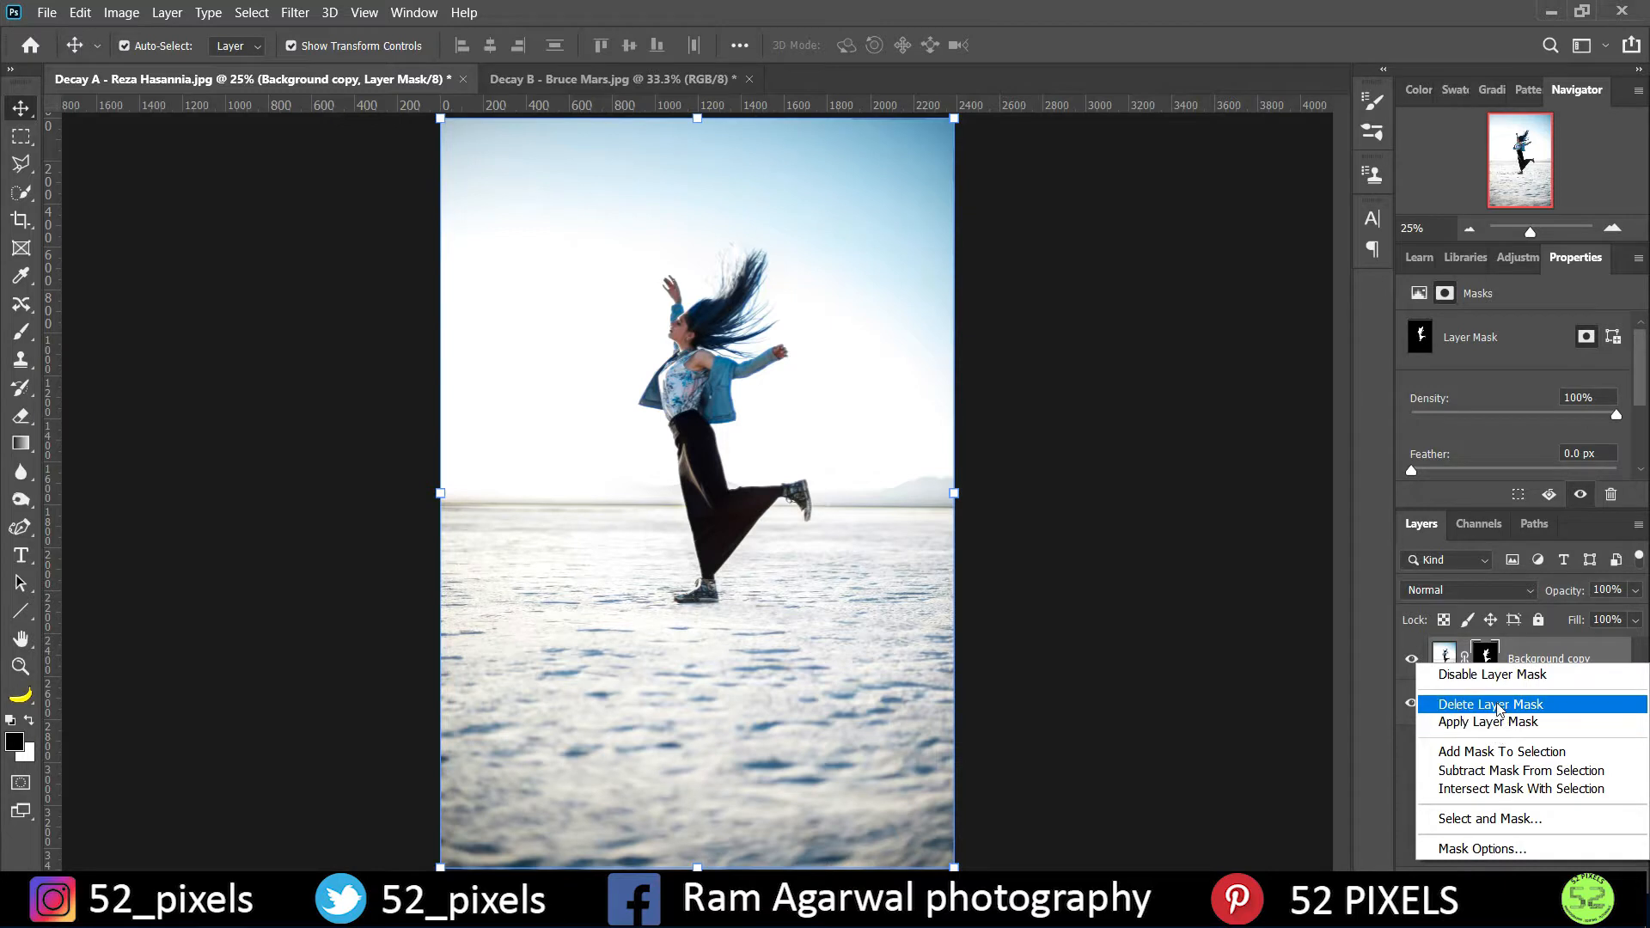
left_click(1474, 725)
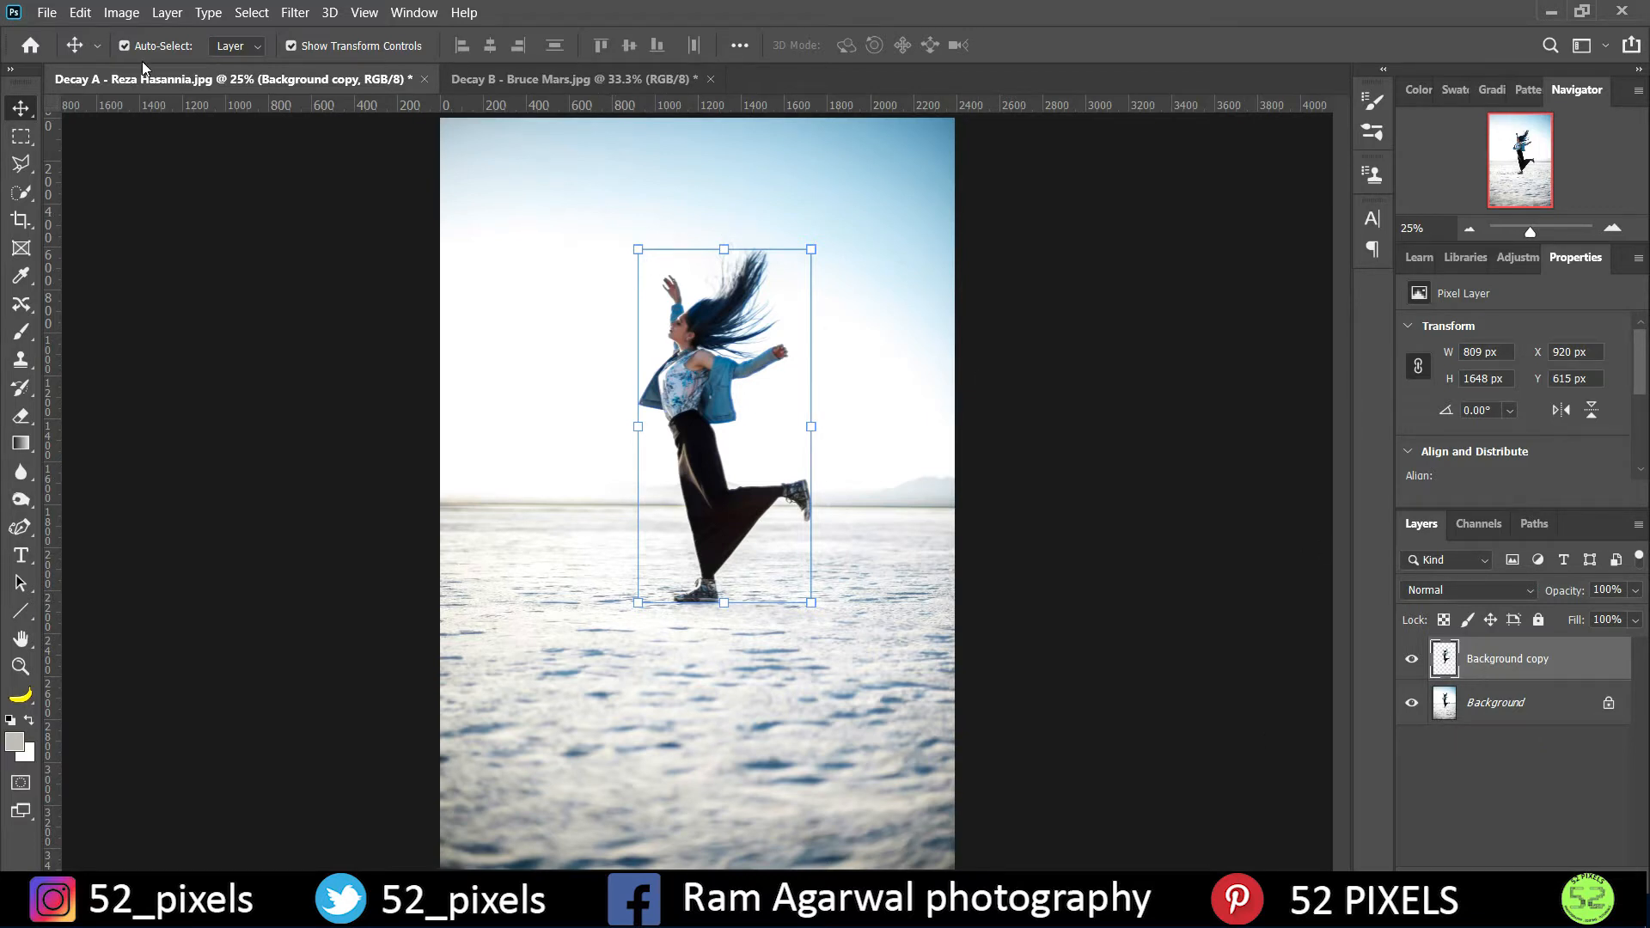
Open the Liquify filter on the cut-out of the woman.
left_click(295, 14)
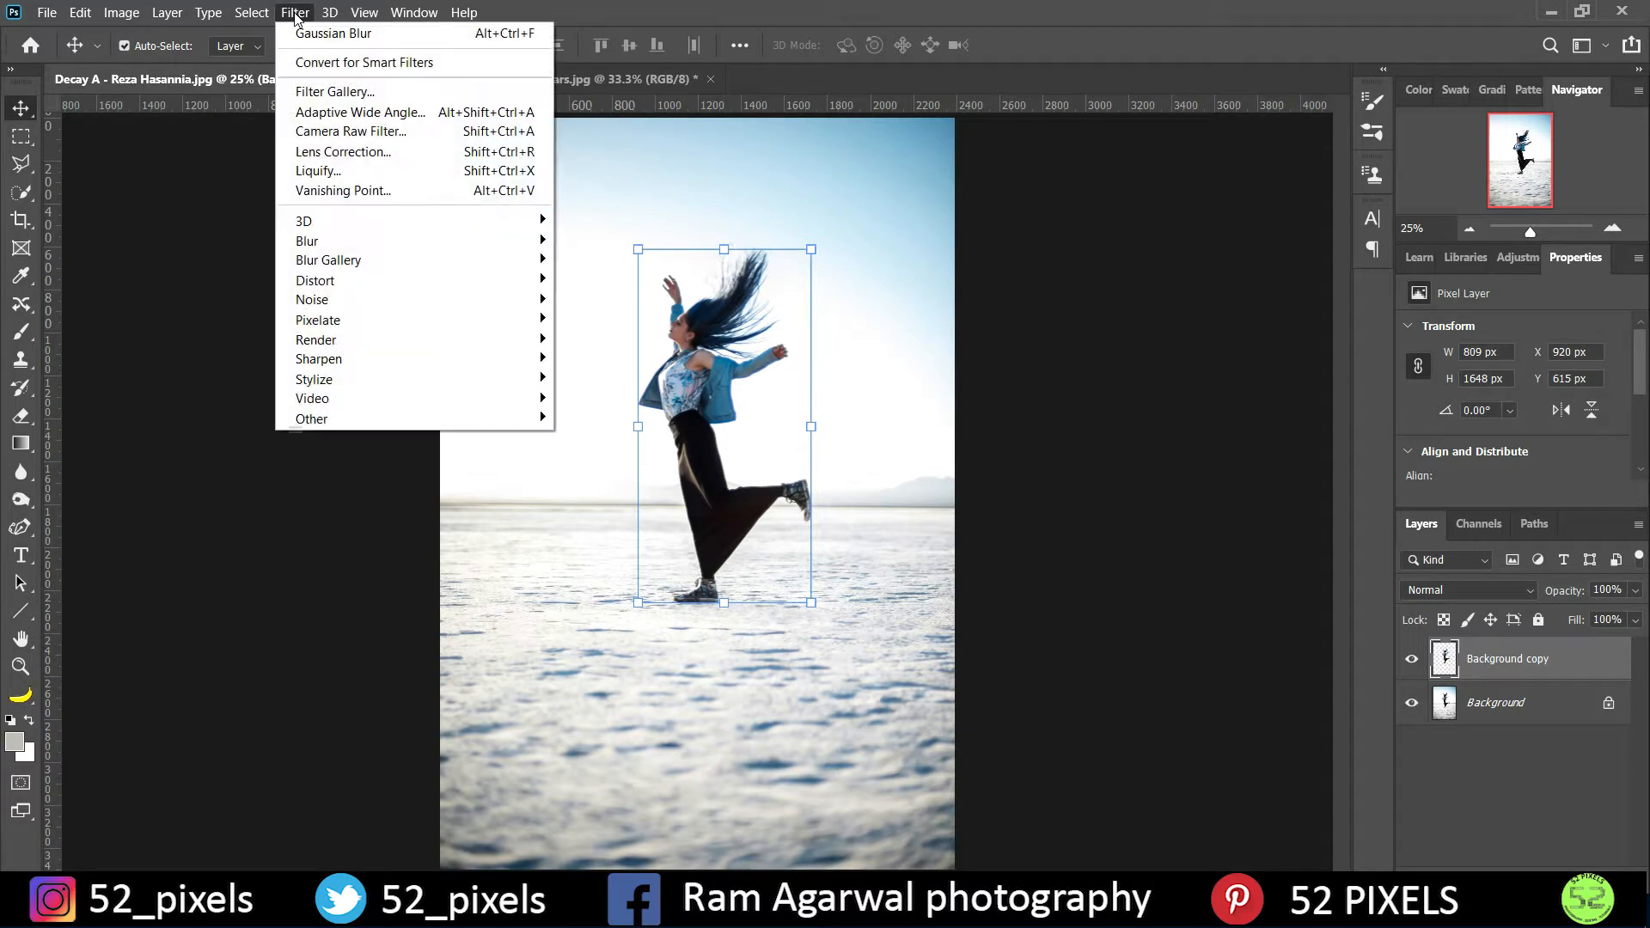
left_click(378, 175)
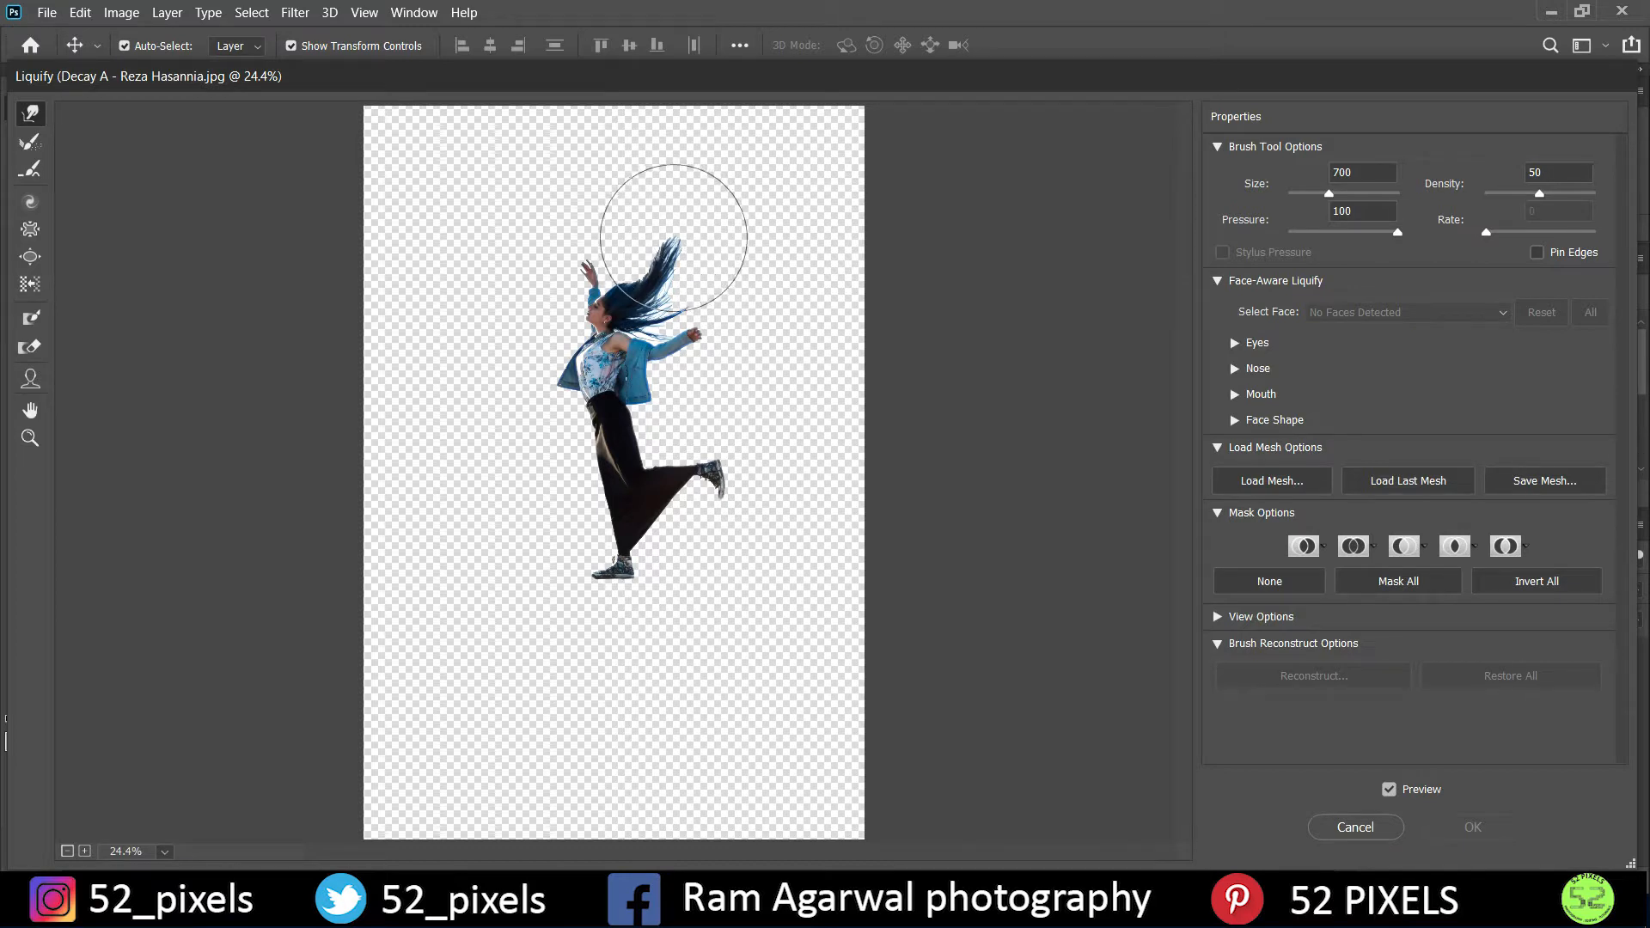
mouse_move(673, 238)
left_mouse_down()
mouse_move(664, 256)
mouse_move(766, 166)
left_mouse_up()
left_click_drag(681, 295, 817, 276)
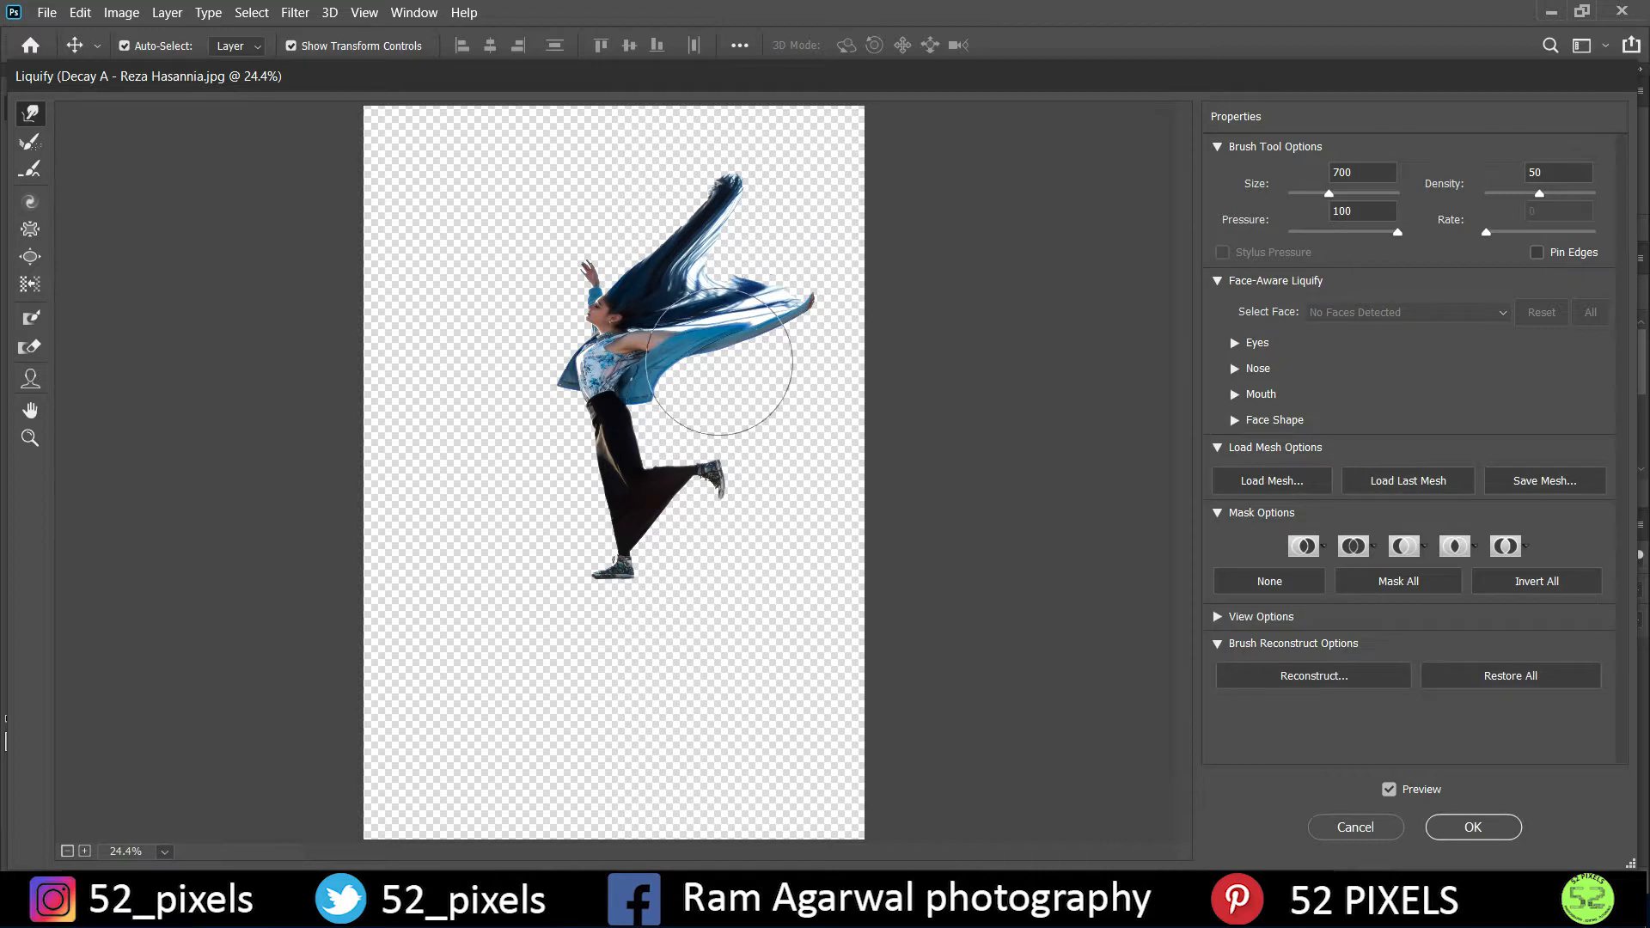
left_click_drag(690, 379, 802, 365)
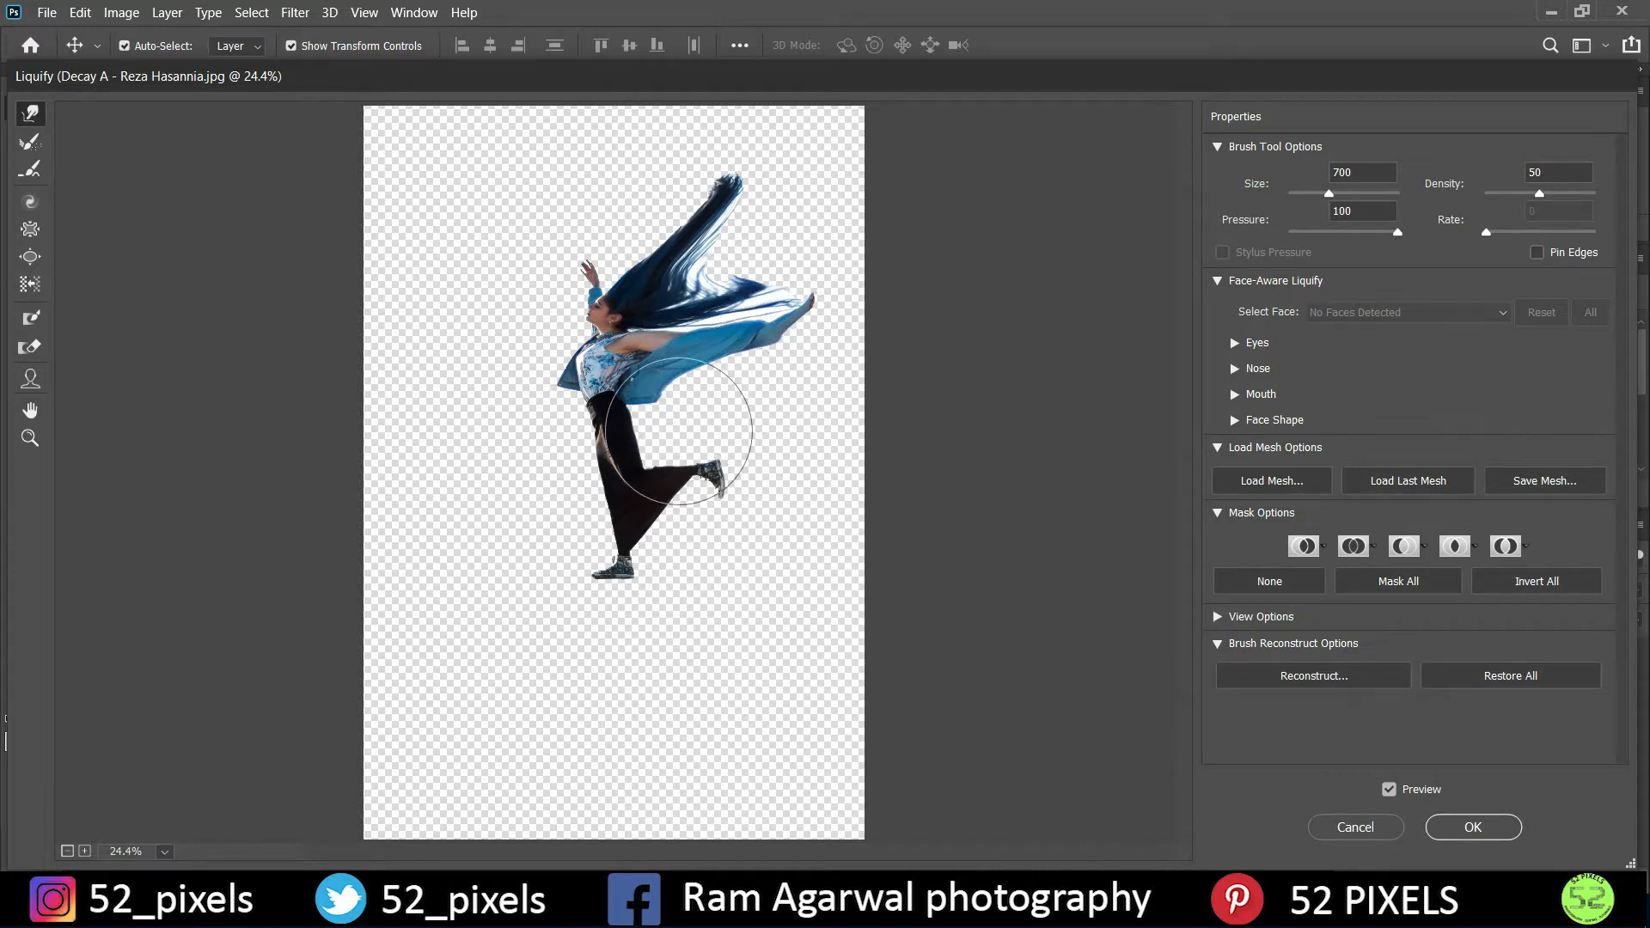
left_click_drag(657, 430, 849, 363)
mouse_move(693, 380)
left_mouse_down()
mouse_move(780, 357)
mouse_move(704, 399)
mouse_move(732, 403)
mouse_move(863, 376)
mouse_move(718, 404)
mouse_move(847, 366)
left_mouse_up()
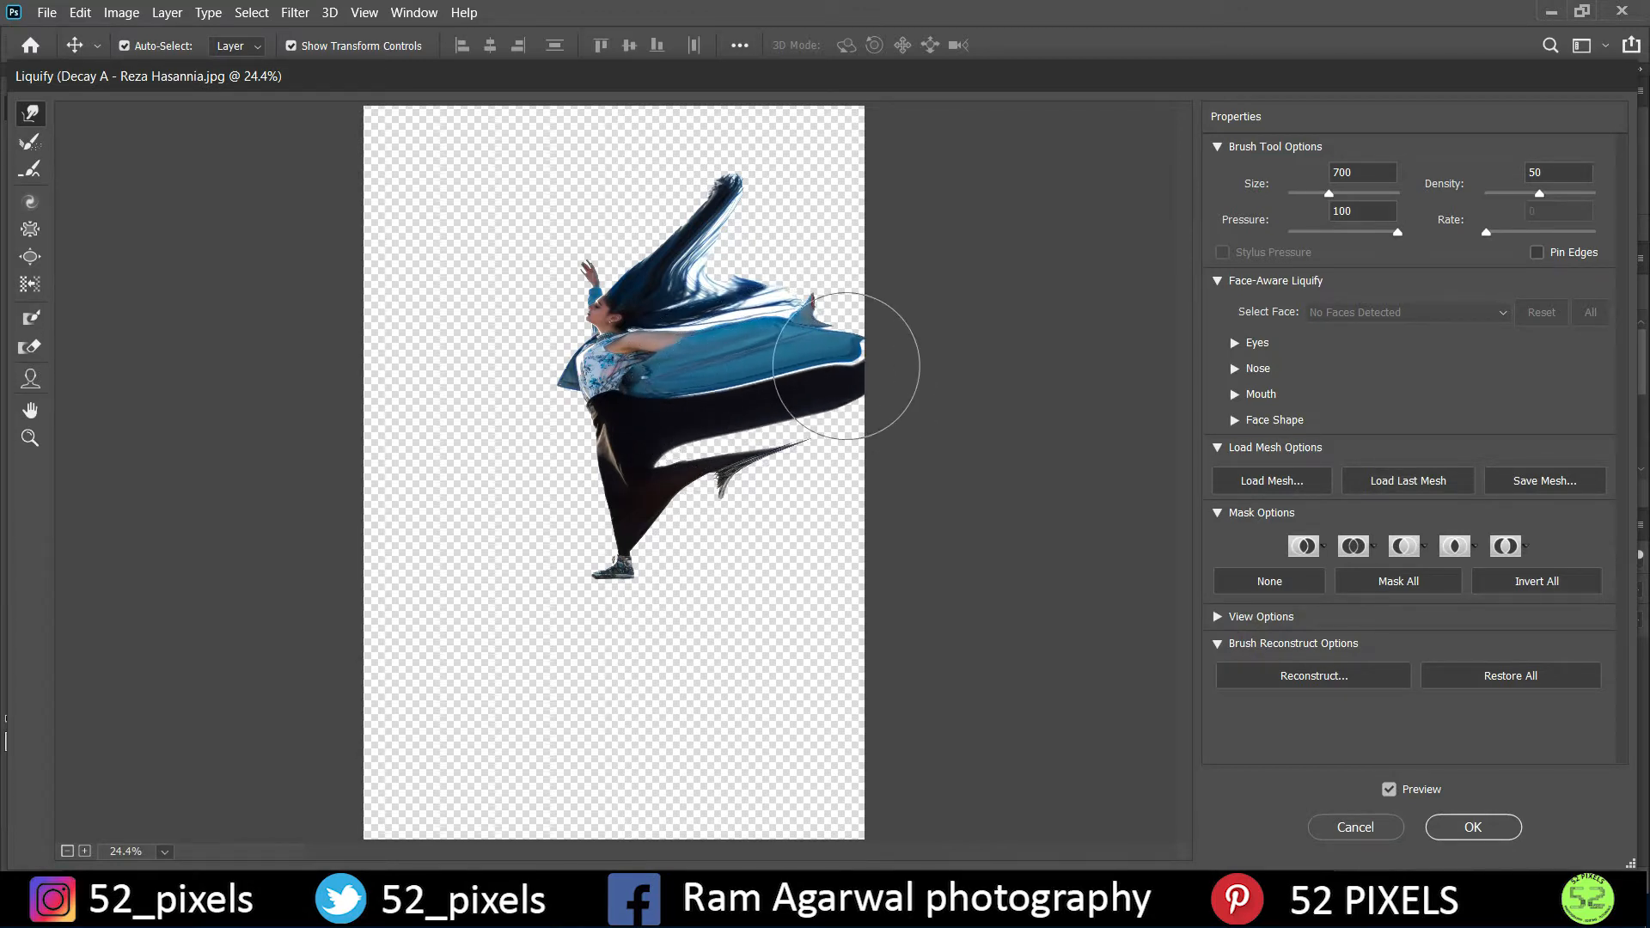
left_click_drag(692, 464, 784, 439)
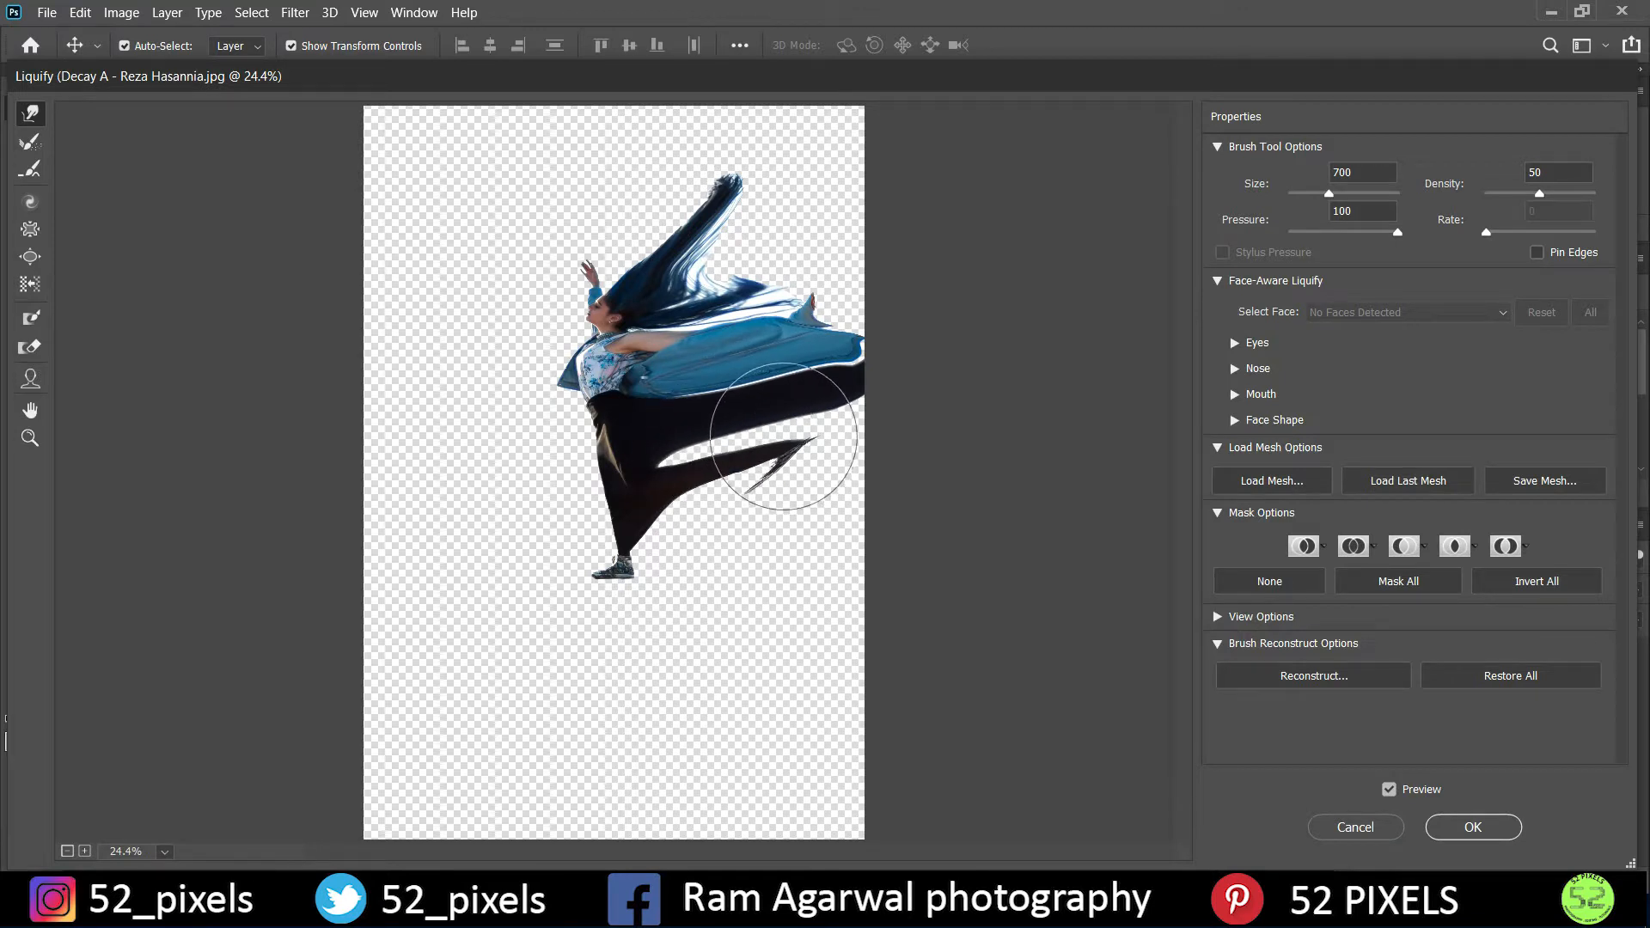
key("ctrl+alt+z")
key("ctrl+alt+z")
key("ctrl+alt+z")
key("ctrl+alt+z")
key("ctrl+alt+z")
key("ctrl+alt+z")
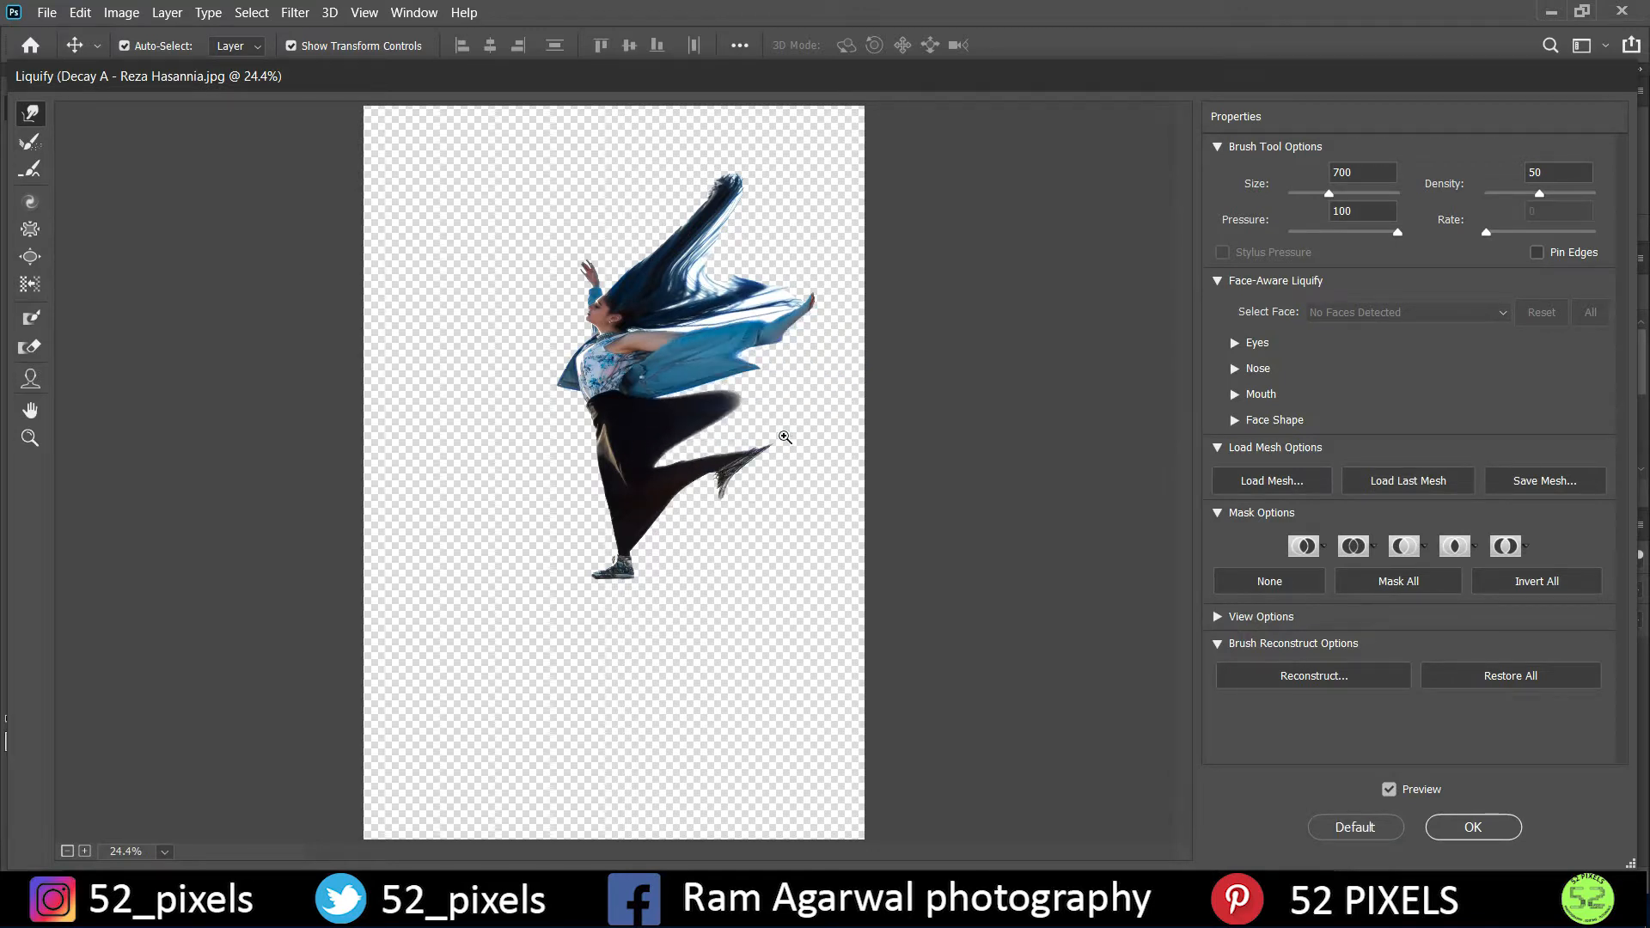
key("ctrl+alt+z")
key("ctrl+alt+z")
key("ctrl+alt+z")
key("ctrl+alt+z")
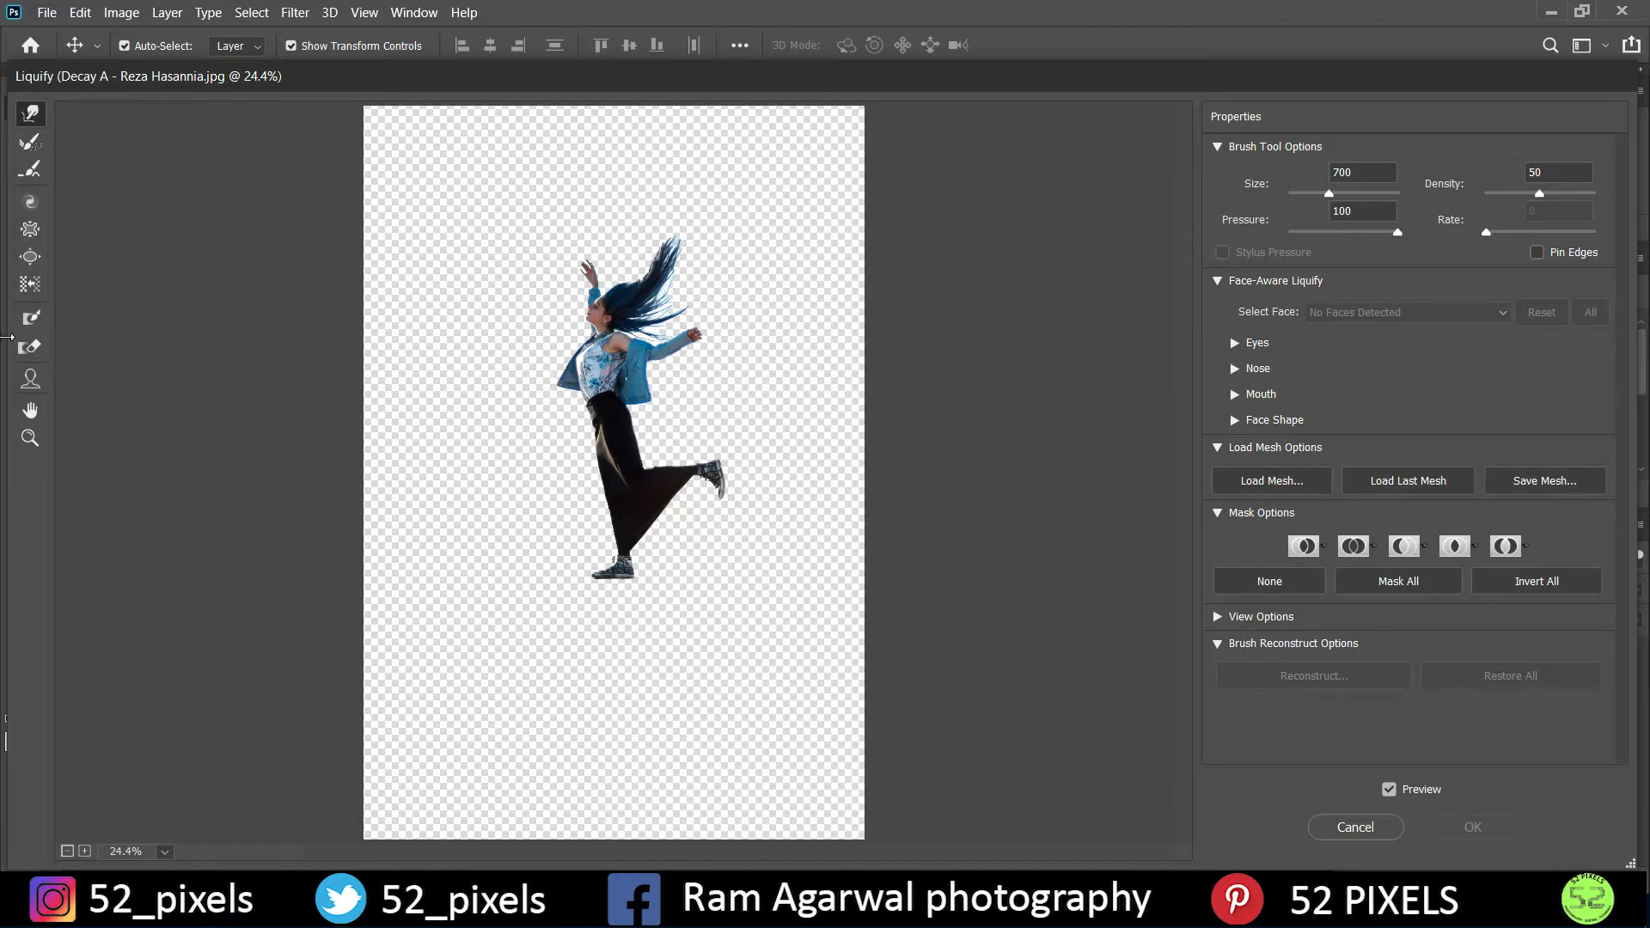
Enlarge the Freeze Mask brush and freeze the woman's face, raised hand, torso front, skirt front and feet.
left_click(30, 318)
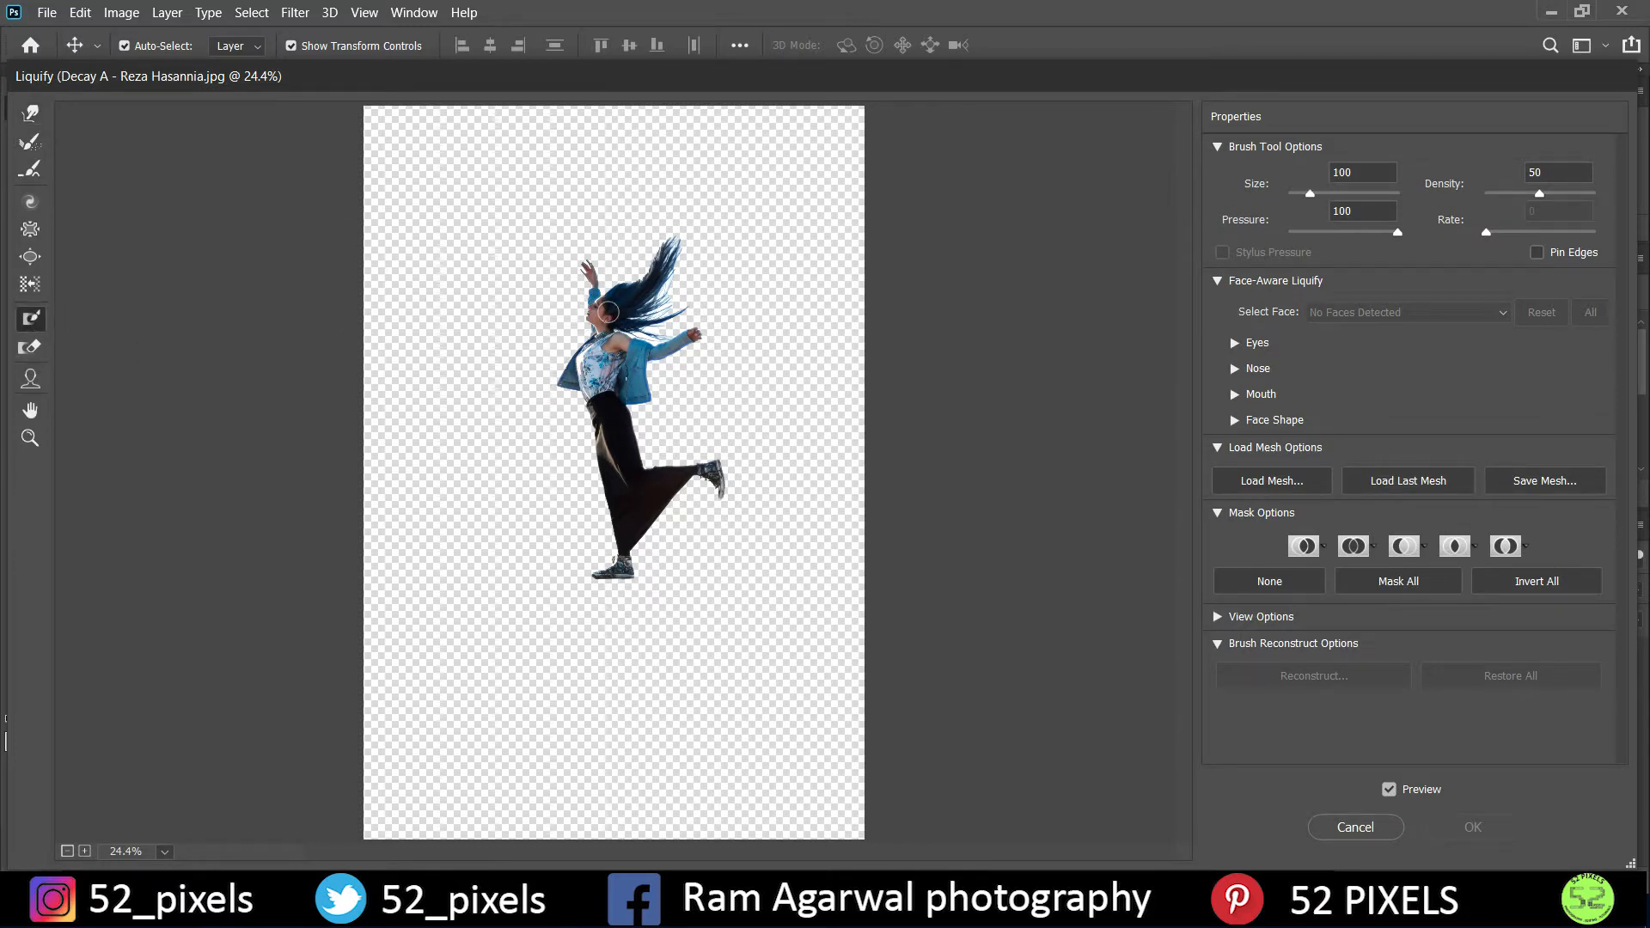
key("bracketright")
key("bracketright")
mouse_move(576, 272)
left_mouse_down()
mouse_move(580, 310)
mouse_move(577, 270)
mouse_move(593, 327)
mouse_move(566, 389)
mouse_move(590, 361)
mouse_move(606, 575)
mouse_move(668, 506)
mouse_move(624, 490)
mouse_move(598, 414)
mouse_move(627, 506)
mouse_move(723, 496)
mouse_move(630, 490)
mouse_move(593, 436)
mouse_move(600, 361)
left_mouse_up()
Switch to the Forward Warp tool and set its brush size to 1000.
left_click(30, 112)
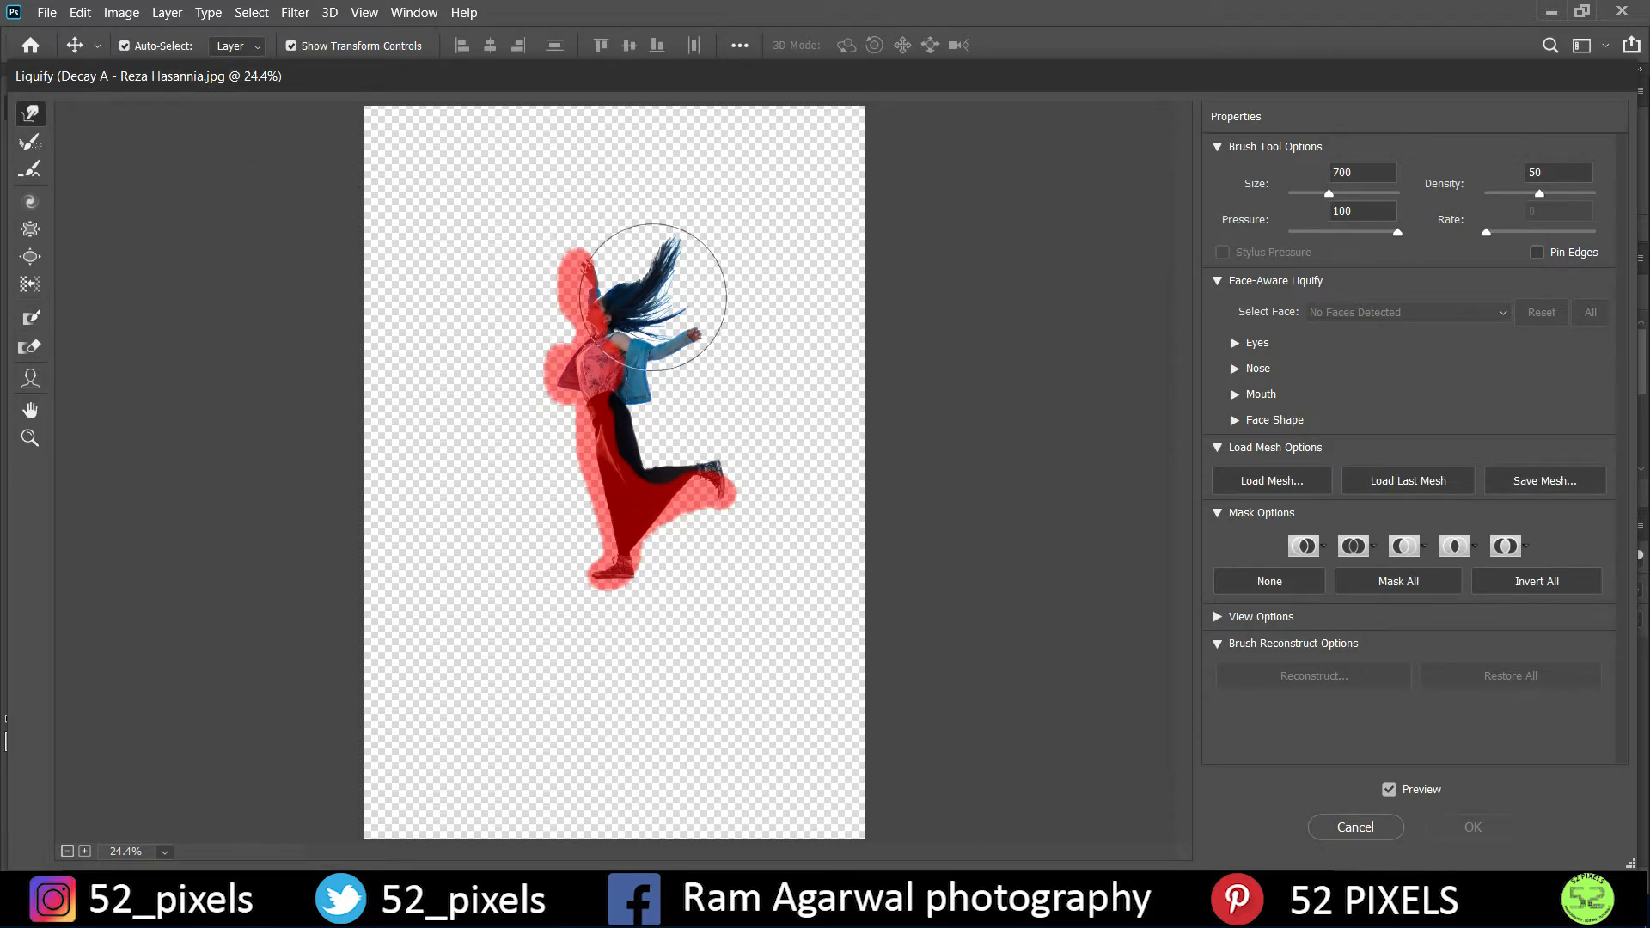
key("bracketright")
key("bracketright")
key("bracketright")
mouse_move(601, 308)
left_mouse_down()
mouse_move(703, 167)
mouse_move(718, 240)
mouse_move(778, 301)
mouse_move(699, 339)
mouse_move(607, 423)
mouse_move(722, 411)
mouse_move(607, 498)
mouse_move(726, 464)
mouse_move(741, 492)
mouse_move(753, 380)
left_mouse_up()
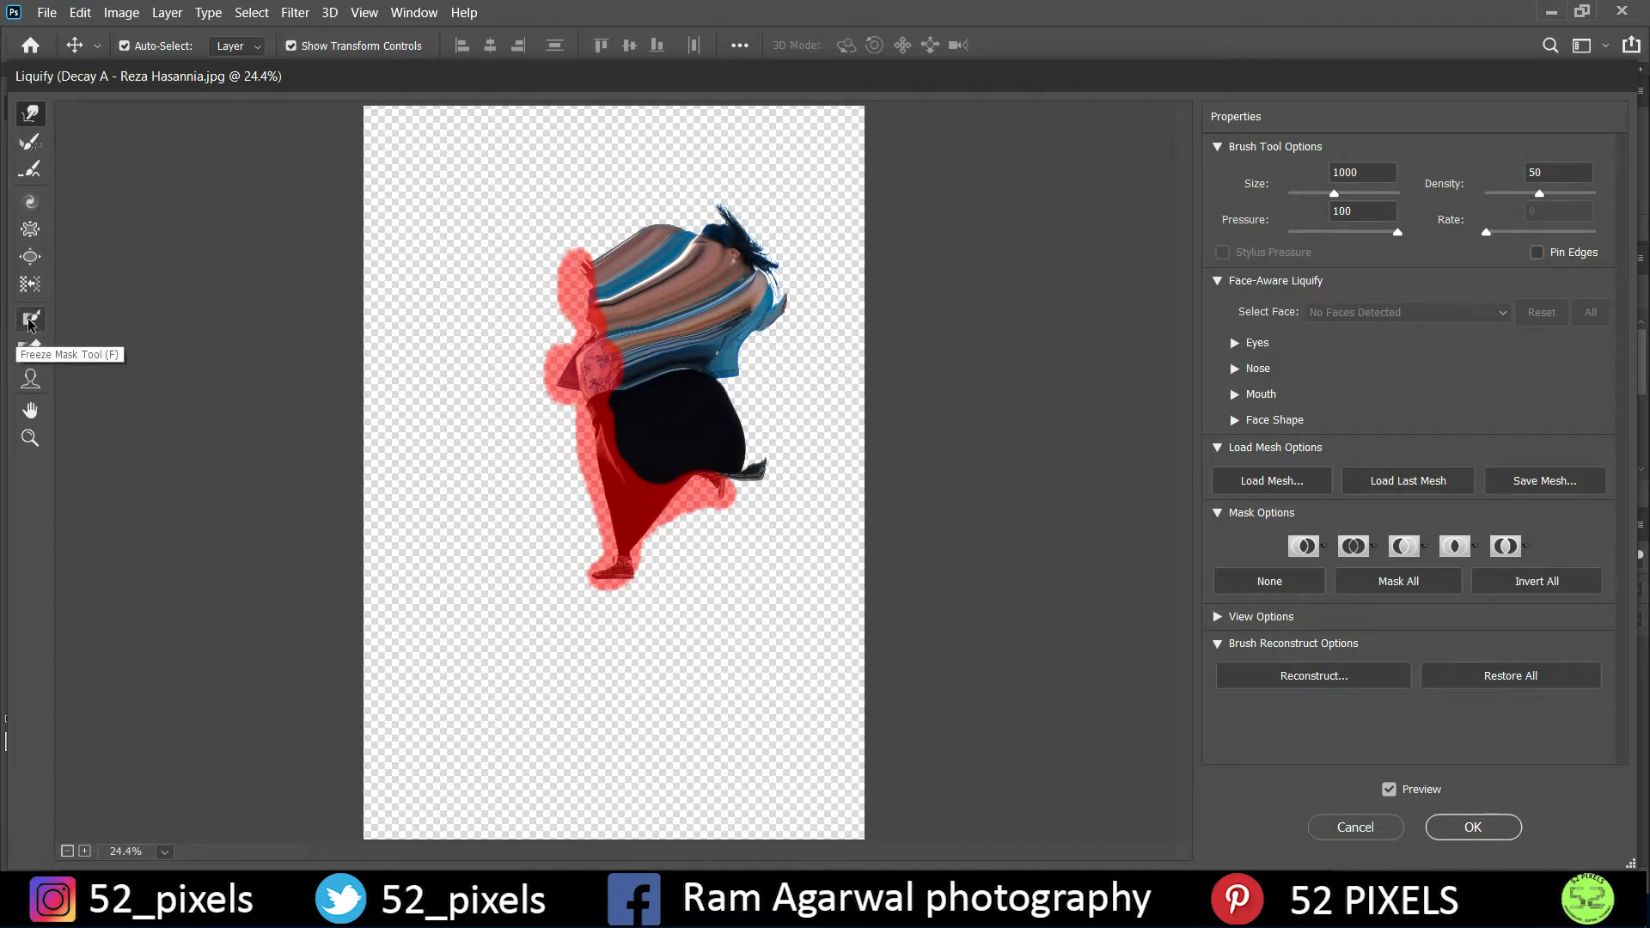
key("ctrl+alt+z")
key("ctrl+alt+z")
key("ctrl+alt+z")
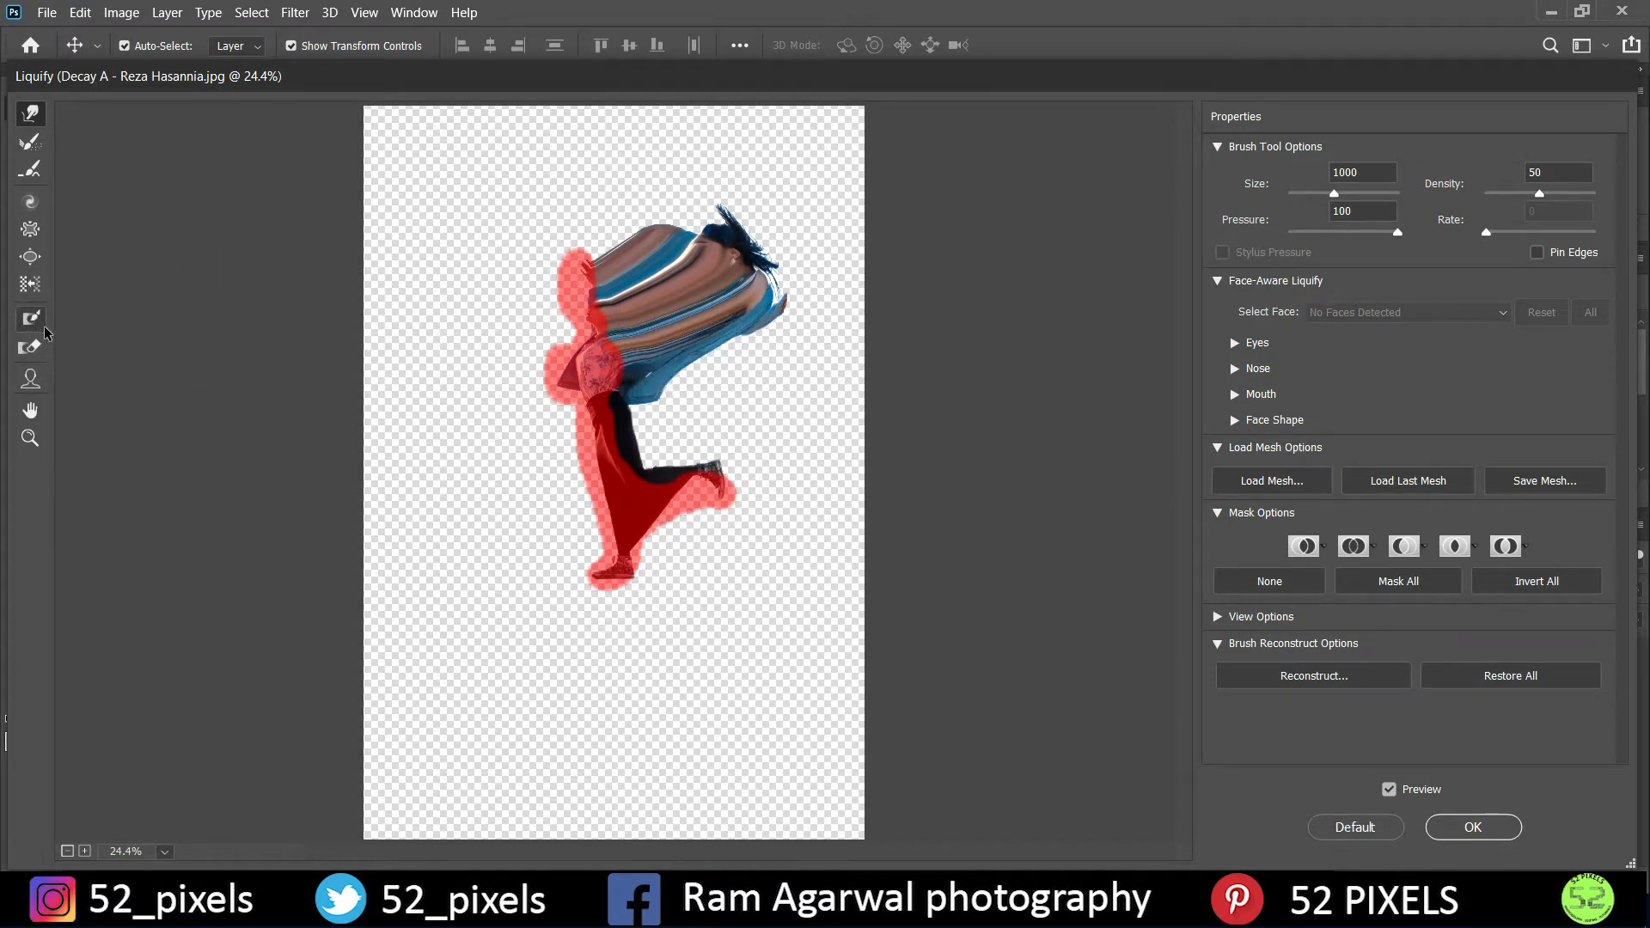
key("ctrl+alt+z")
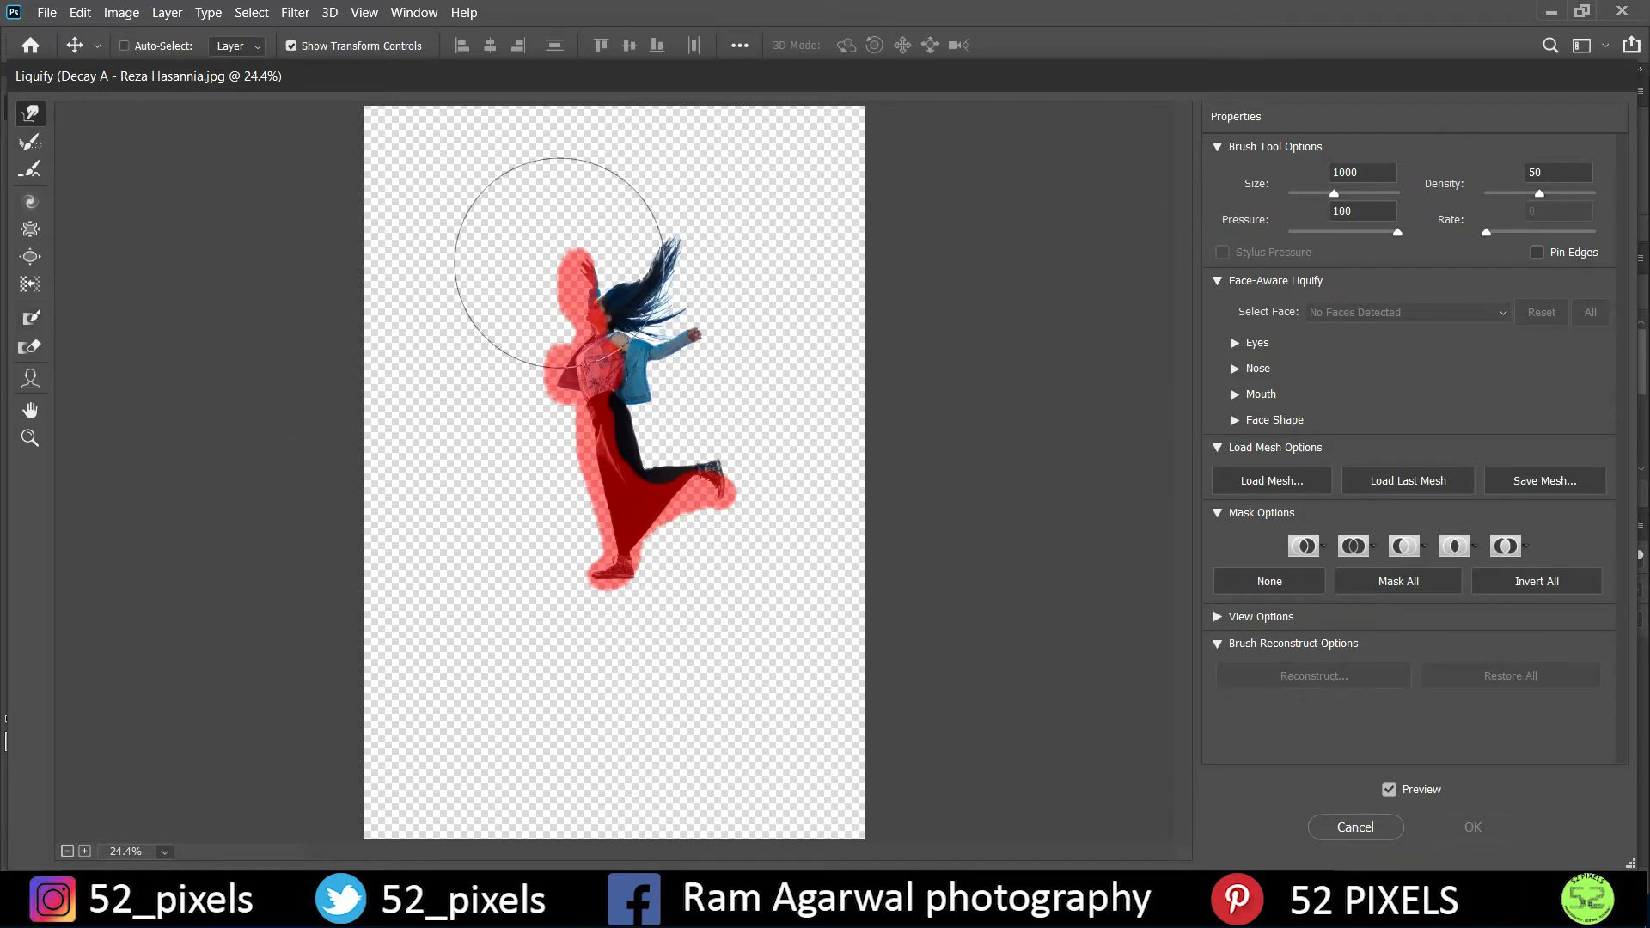
Warp the unfrozen hair, jacket and skirt outward behind the woman to the canvas's upper and right edges.
mouse_move(701, 221)
left_mouse_down()
mouse_move(761, 264)
mouse_move(792, 192)
mouse_move(707, 203)
mouse_move(724, 215)
mouse_move(701, 309)
mouse_move(791, 295)
mouse_move(774, 332)
mouse_move(885, 276)
mouse_move(773, 324)
mouse_move(849, 293)
mouse_move(755, 442)
mouse_move(782, 386)
mouse_move(736, 423)
mouse_move(773, 387)
mouse_move(784, 431)
mouse_move(737, 479)
mouse_move(843, 401)
mouse_move(725, 516)
mouse_move(947, 467)
mouse_move(721, 516)
mouse_move(777, 582)
mouse_move(785, 508)
mouse_move(920, 504)
mouse_move(902, 472)
mouse_move(634, 441)
mouse_move(906, 369)
mouse_move(804, 362)
mouse_move(940, 332)
mouse_move(1020, 220)
mouse_move(755, 338)
mouse_move(942, 176)
mouse_move(781, 177)
mouse_move(656, 226)
mouse_move(729, 223)
mouse_move(692, 202)
mouse_move(693, 163)
mouse_move(682, 203)
mouse_move(754, 157)
mouse_move(828, 203)
mouse_move(903, 166)
mouse_move(840, 129)
mouse_move(768, 181)
mouse_move(773, 147)
mouse_move(700, 203)
mouse_move(694, 230)
mouse_move(701, 163)
mouse_move(668, 159)
mouse_move(644, 92)
mouse_move(676, 216)
left_mouse_up()
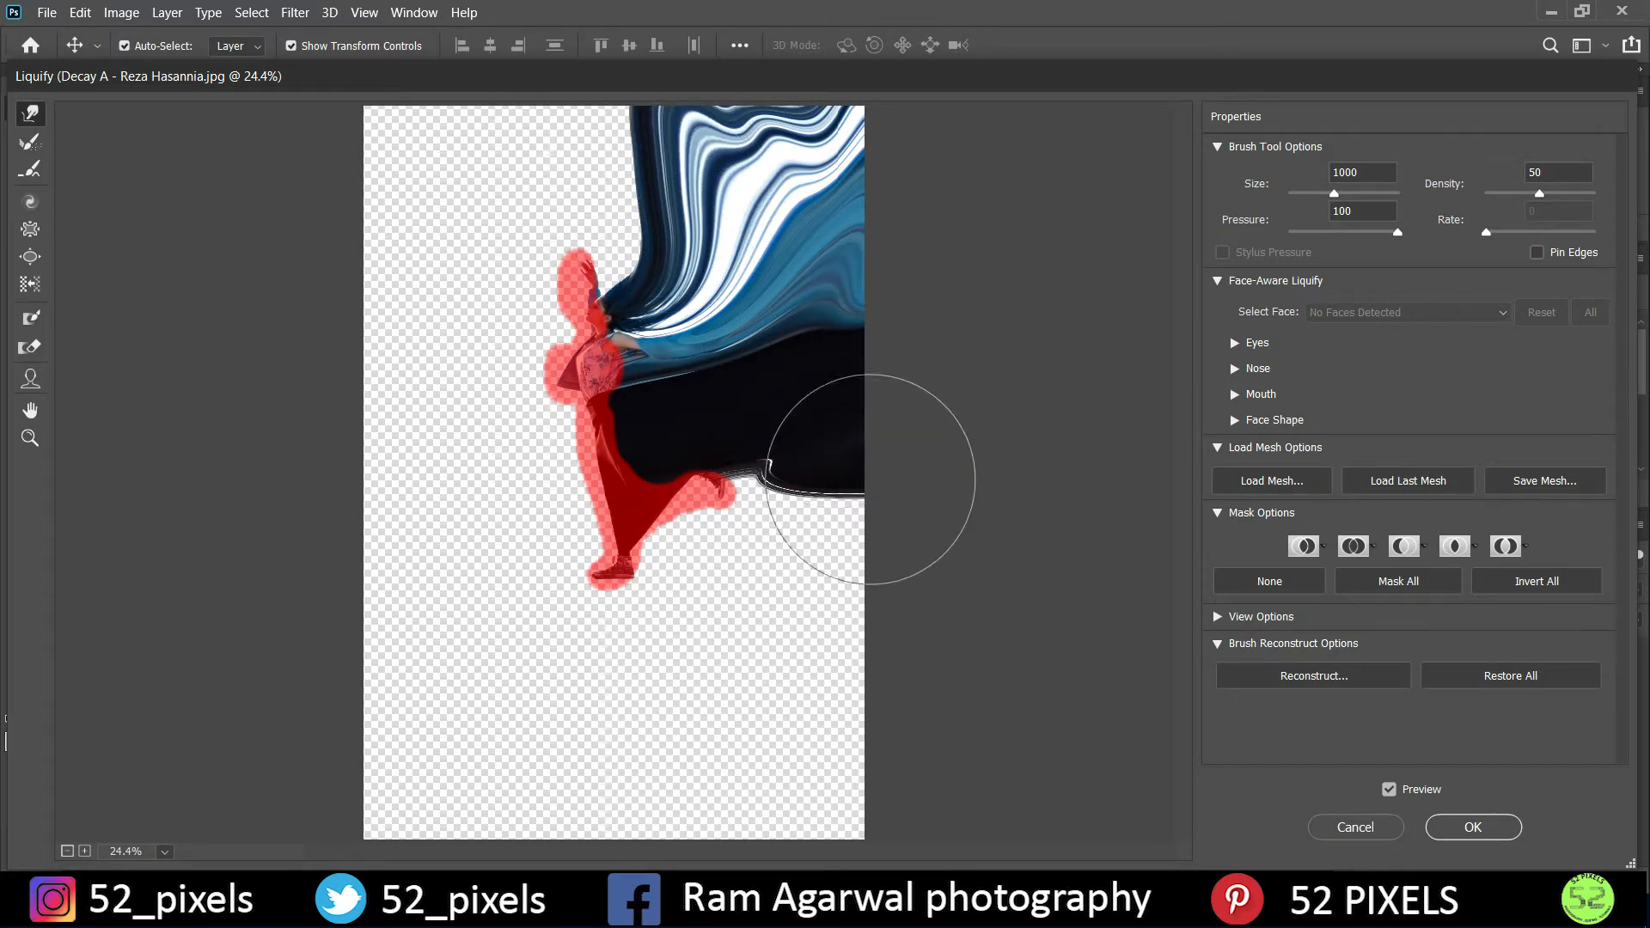
mouse_move(873, 468)
left_mouse_down()
mouse_move(803, 504)
mouse_move(848, 516)
mouse_move(886, 558)
left_mouse_up()
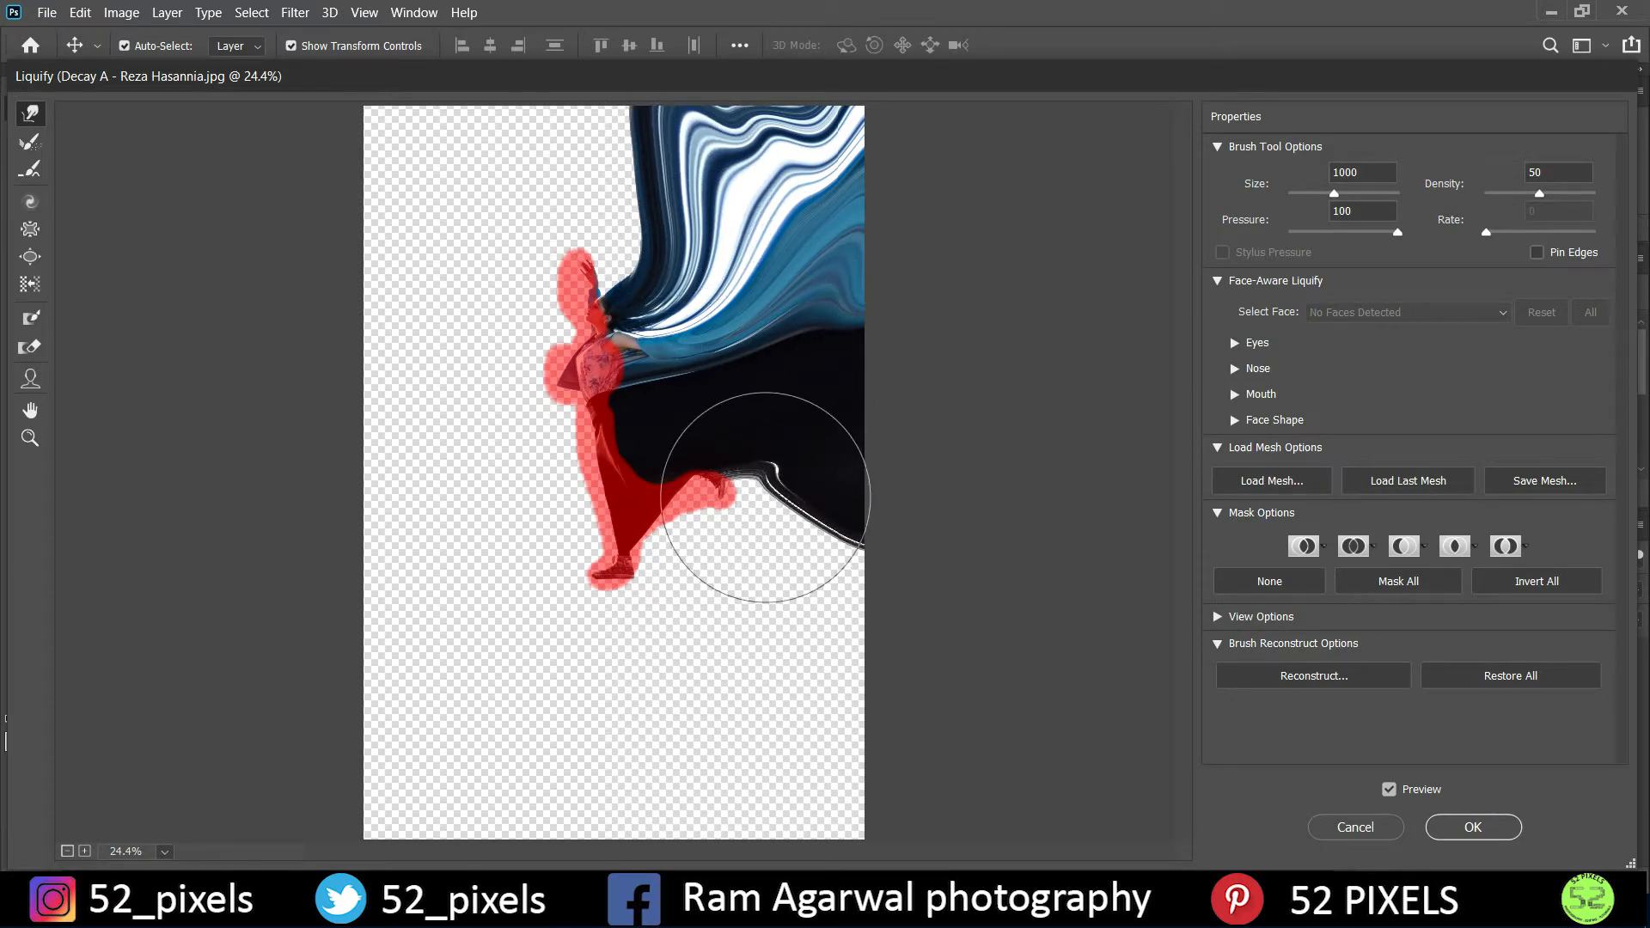
left_click_drag(774, 533, 840, 570)
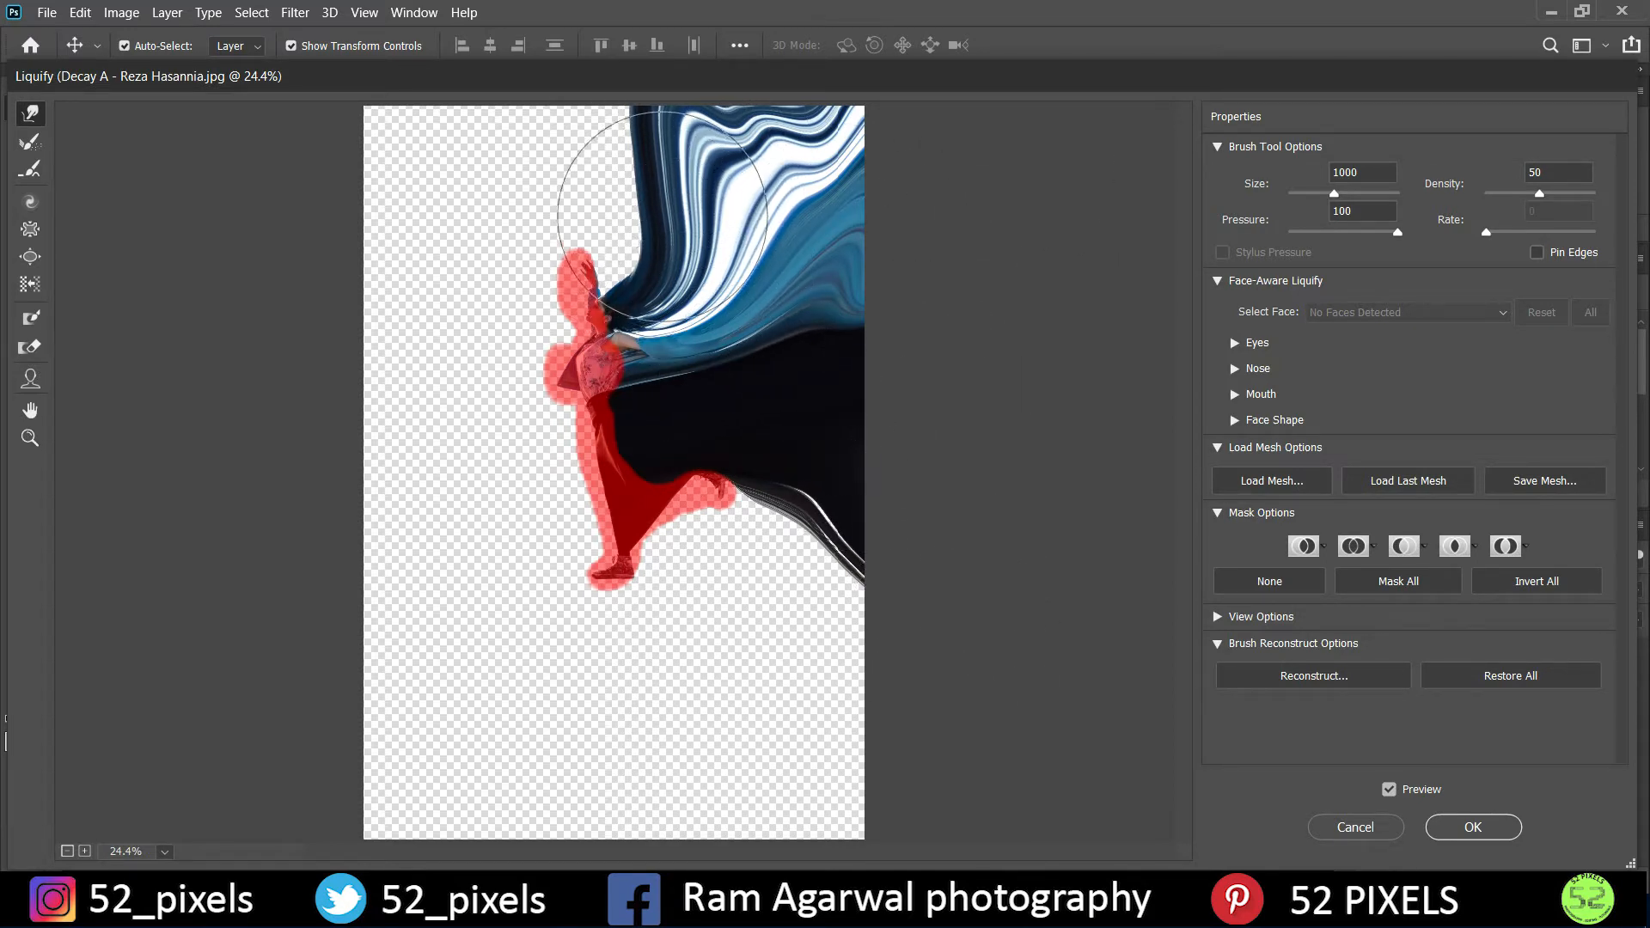
Reduce the warp brush size to 400, stretch the hair above the head to the canvas's upper edge and apply Liquify.
key("bracketleft")
key("bracketleft")
key("bracketleft")
key("bracketleft")
key("bracketleft")
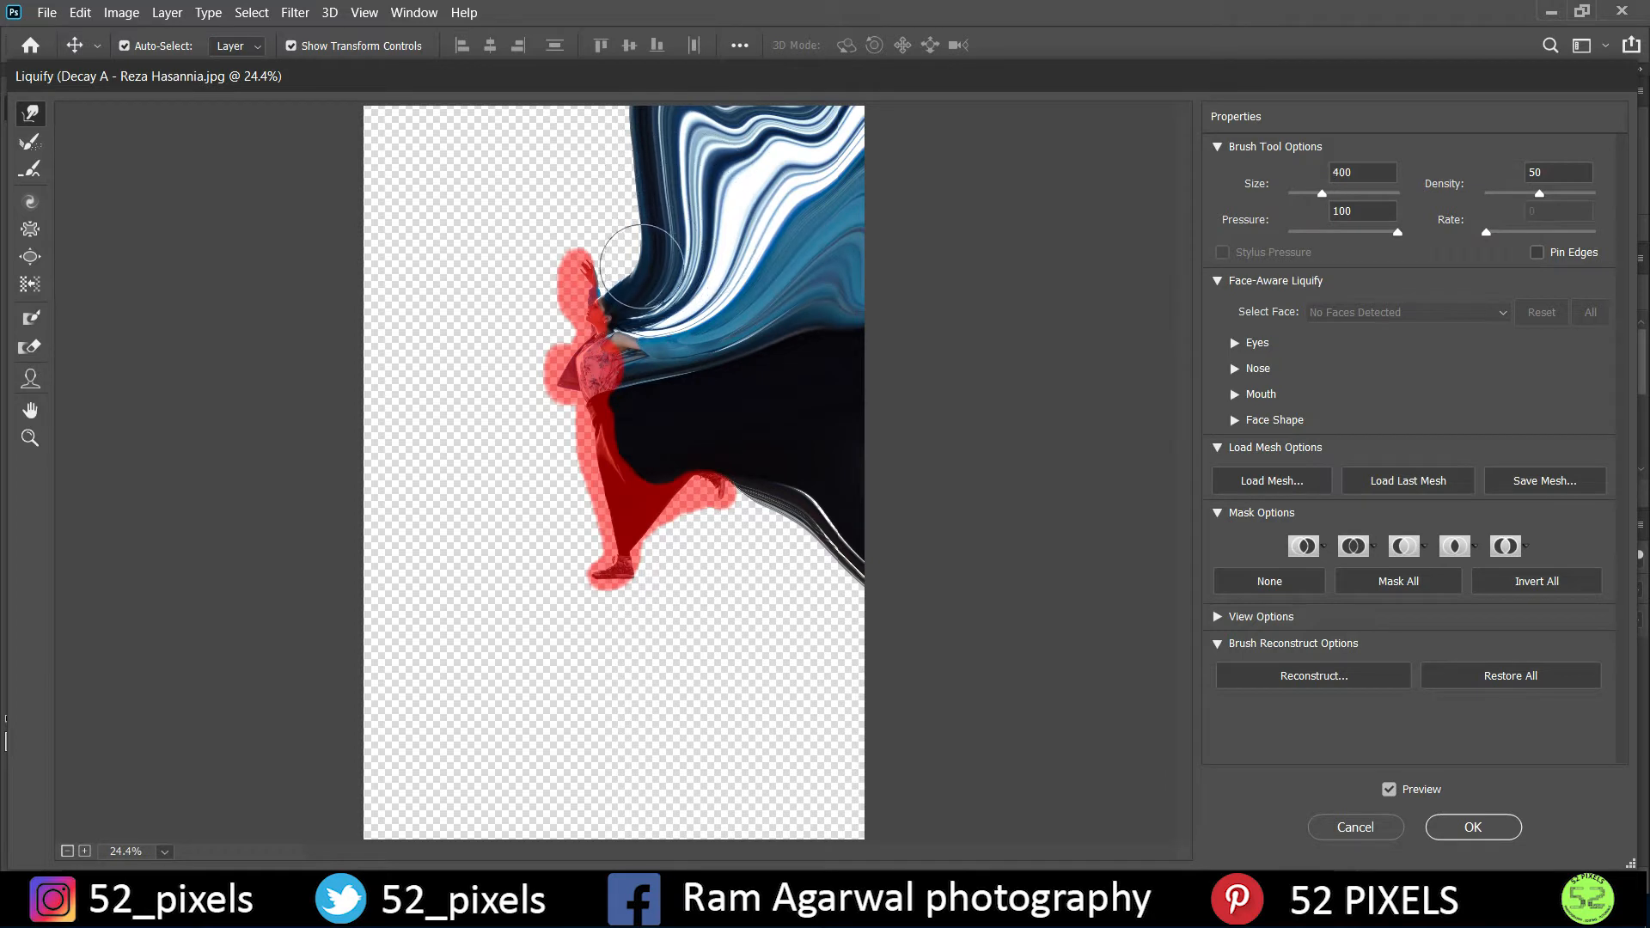
key("bracketleft")
left_click_drag(640, 262, 624, 214)
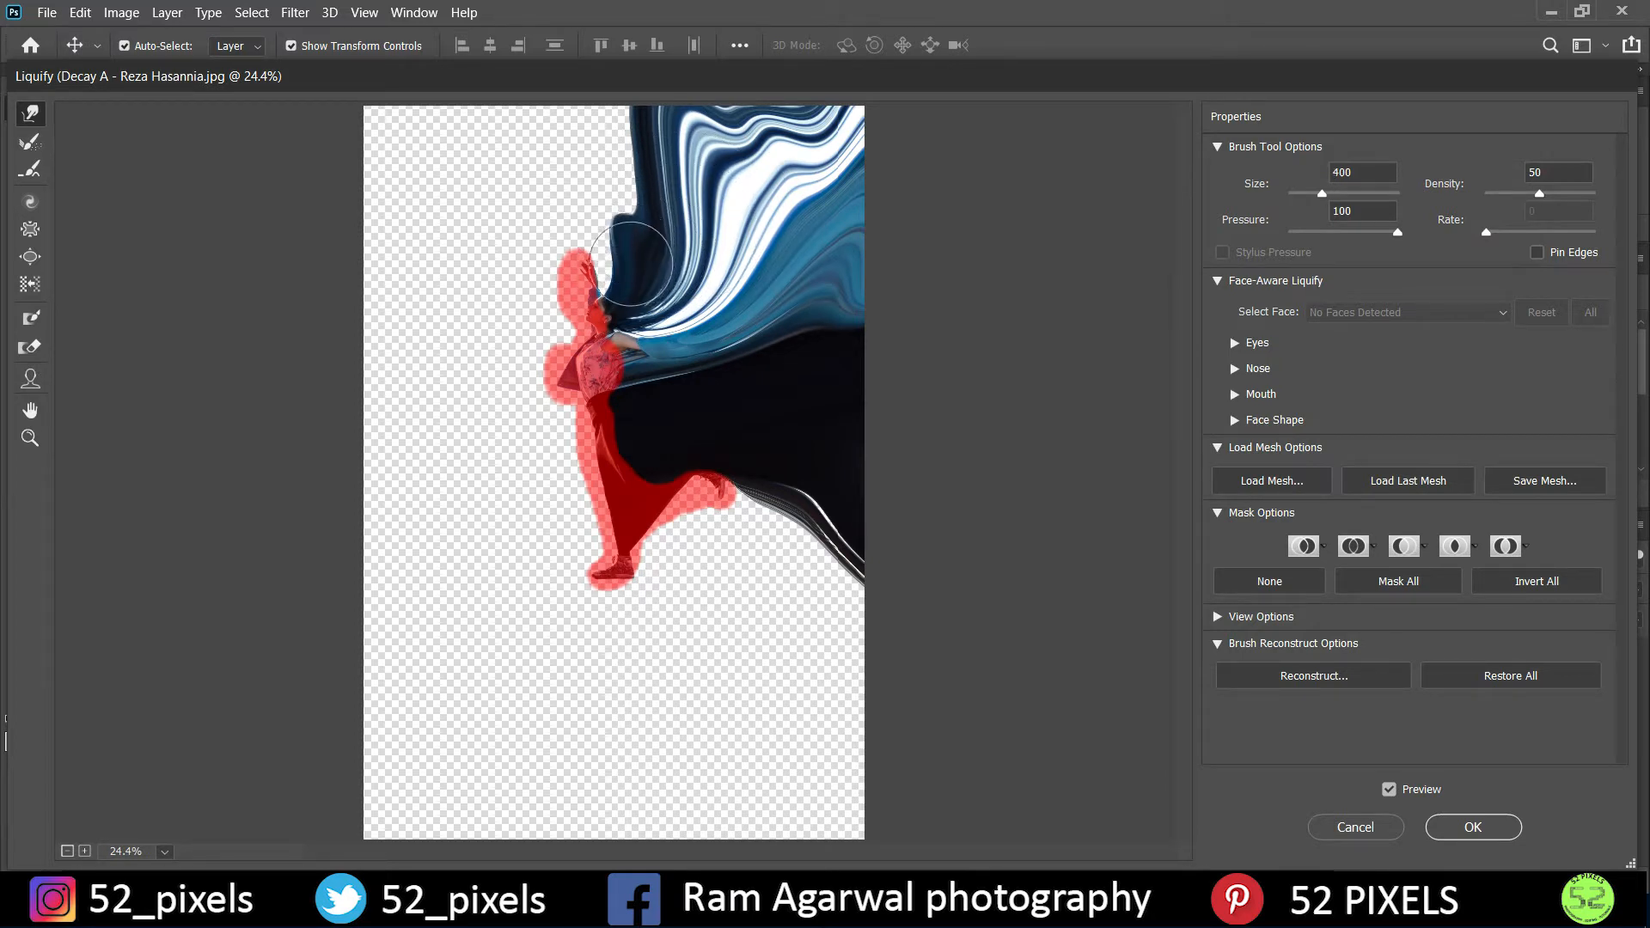
mouse_move(629, 272)
left_mouse_down()
mouse_move(612, 184)
mouse_move(633, 202)
mouse_move(571, 110)
left_mouse_up()
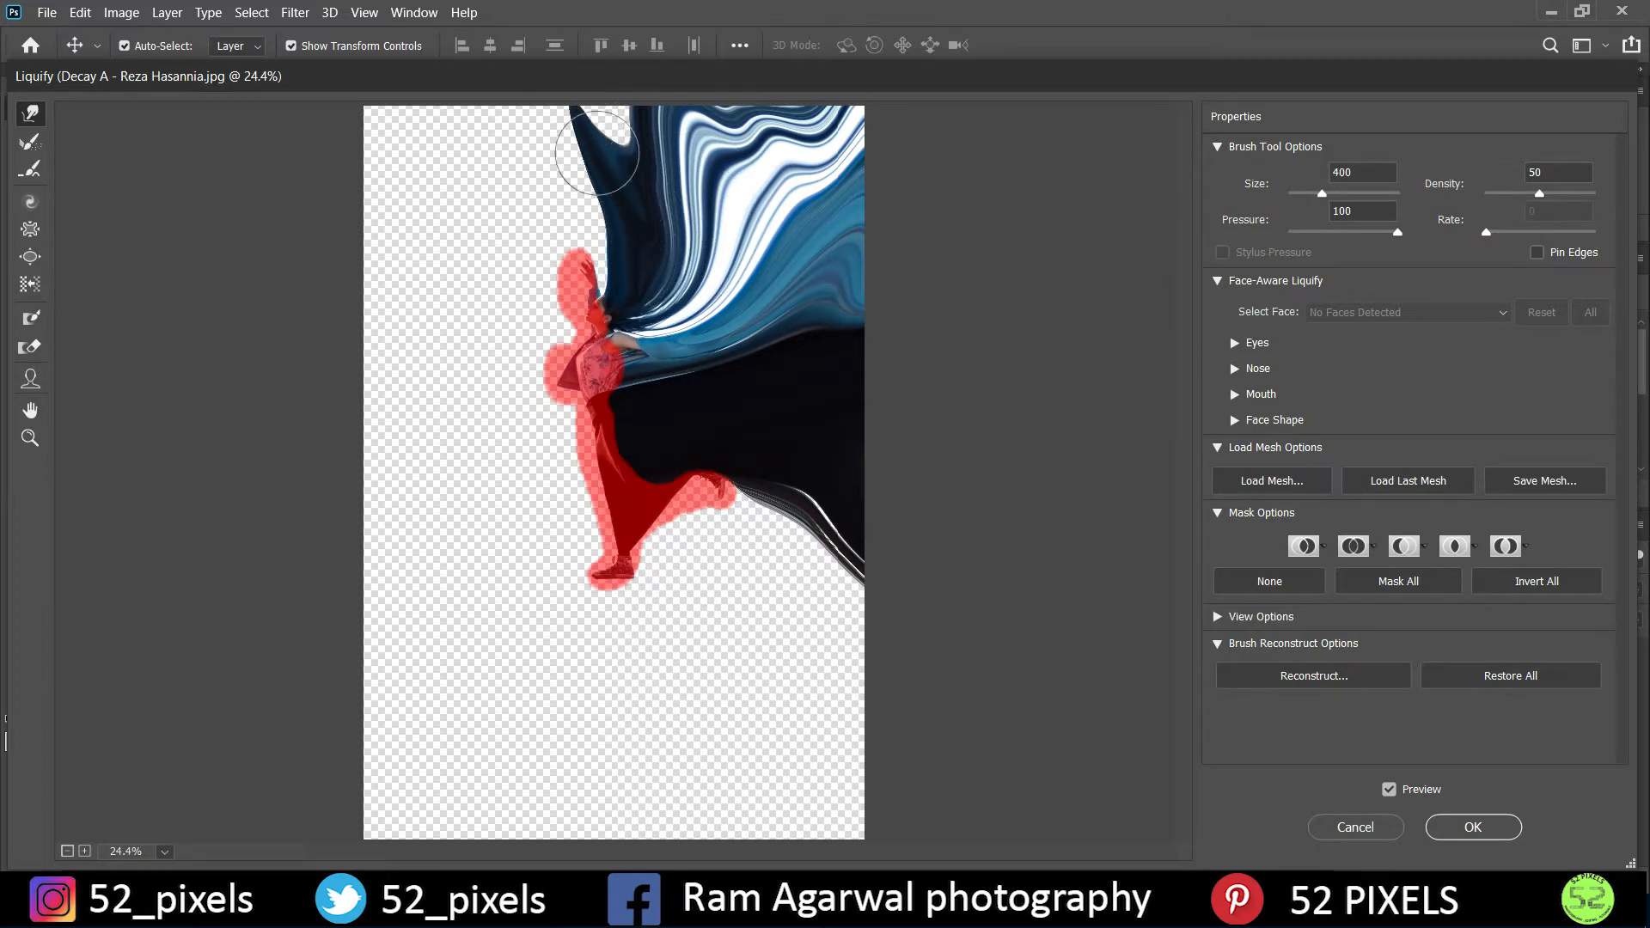
mouse_move(618, 174)
left_mouse_down()
mouse_move(585, 96)
mouse_move(643, 153)
mouse_move(608, 81)
left_mouse_up()
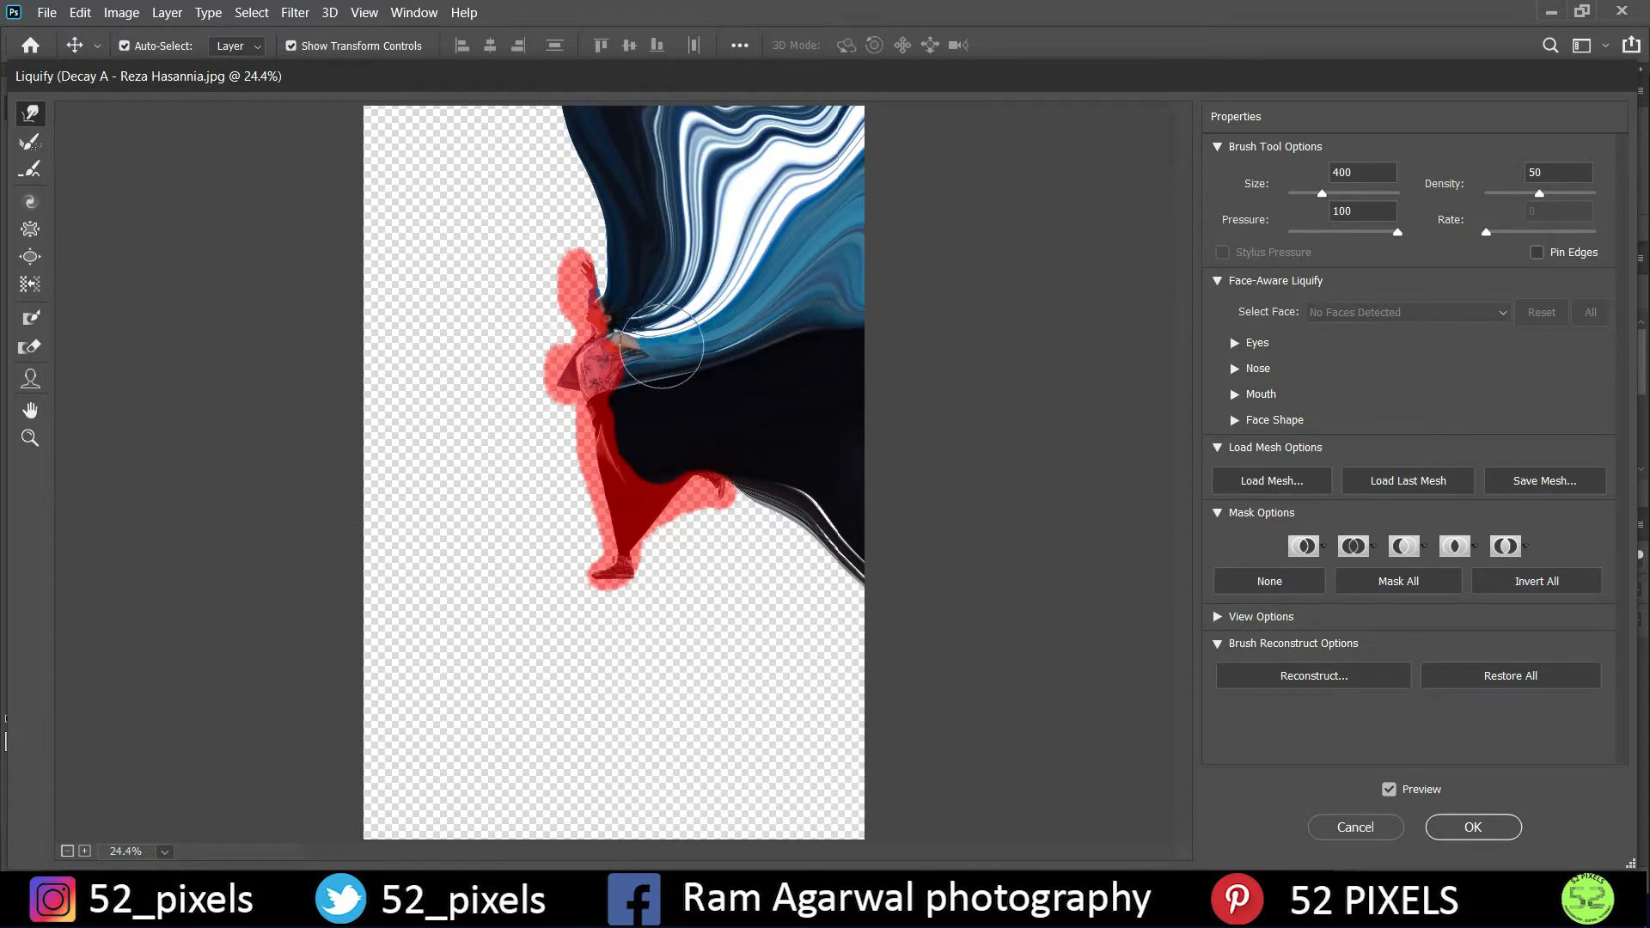
left_click(1472, 826)
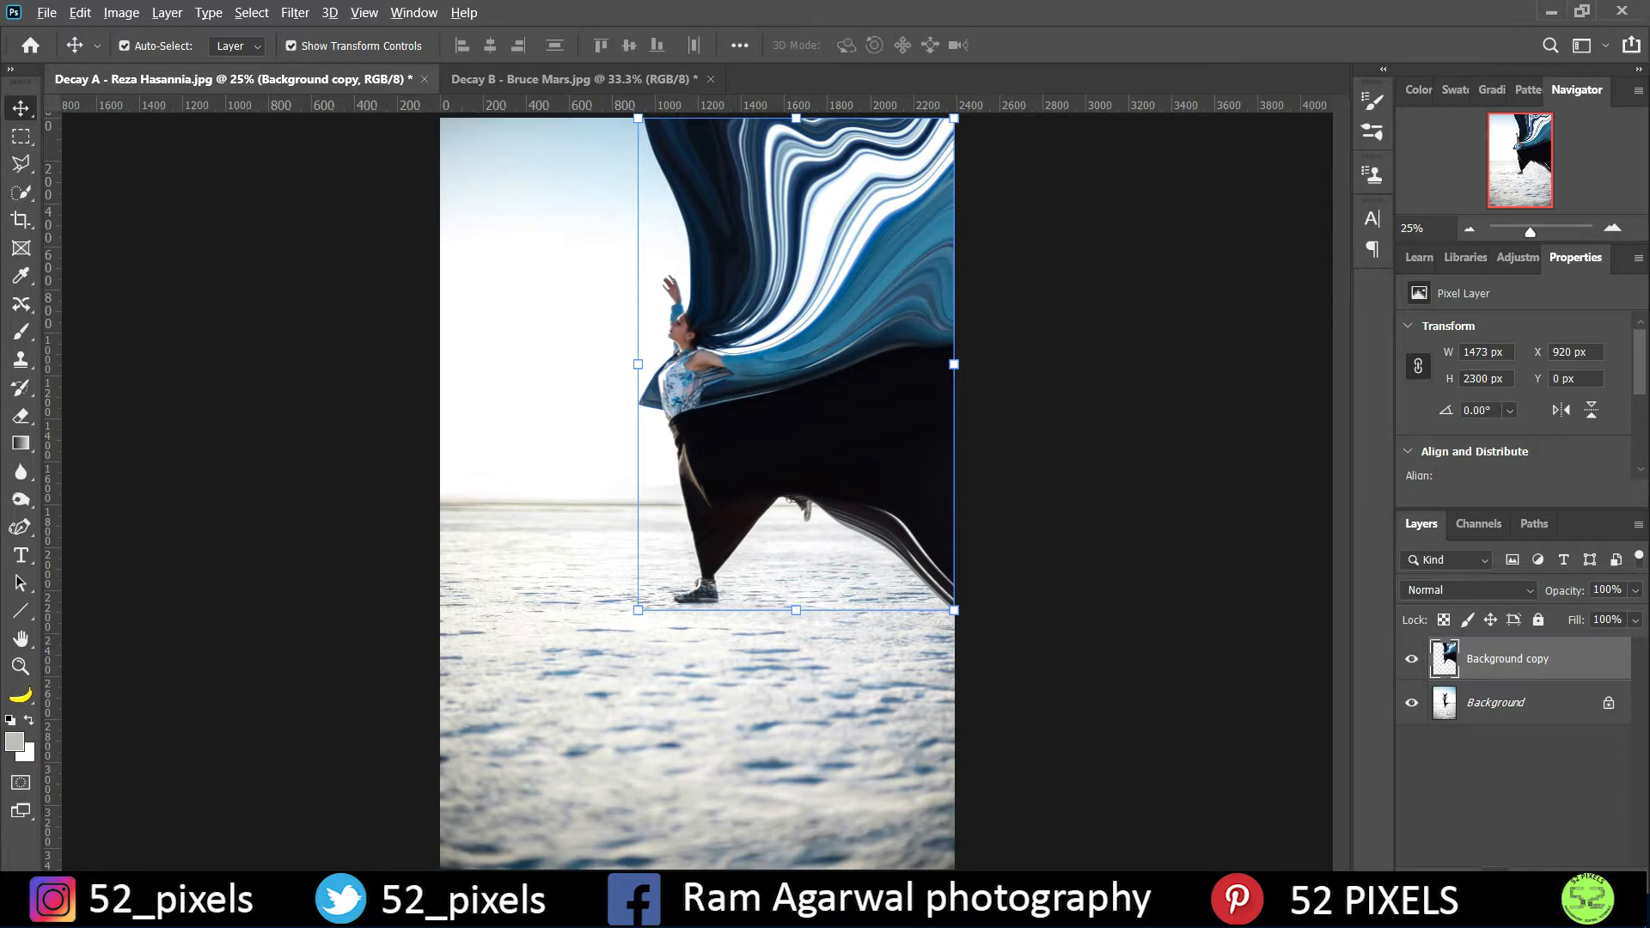
Hide the liquified layer behind a black layer mask and deselect the layer.
left_click(1494, 877, "alt")
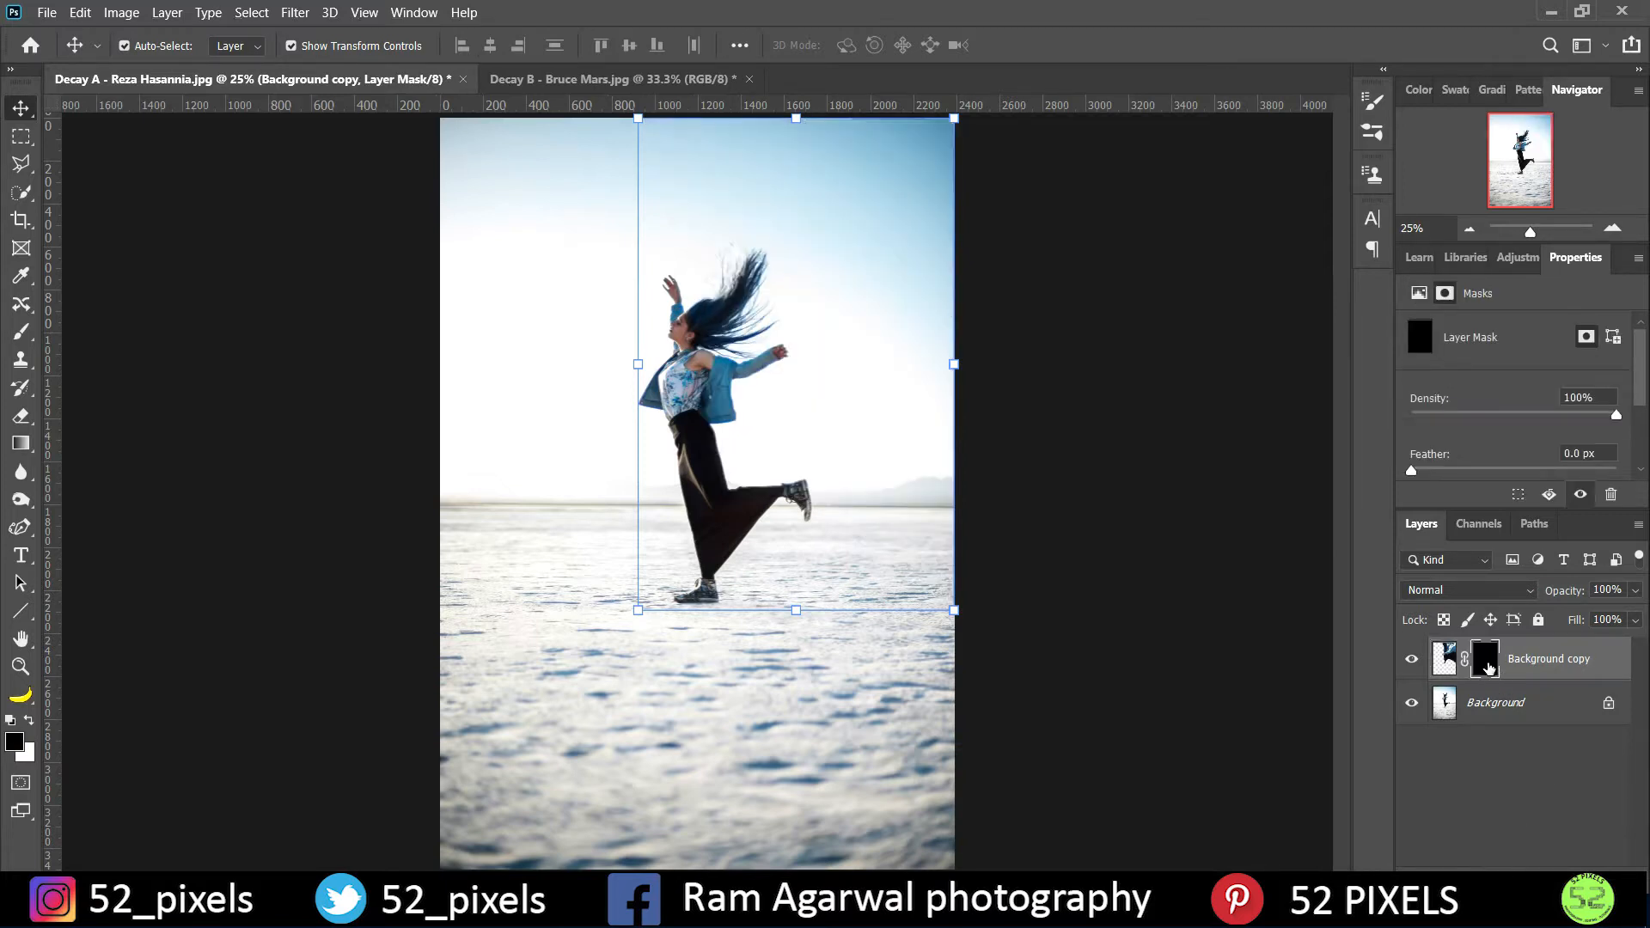
left_click(1101, 585)
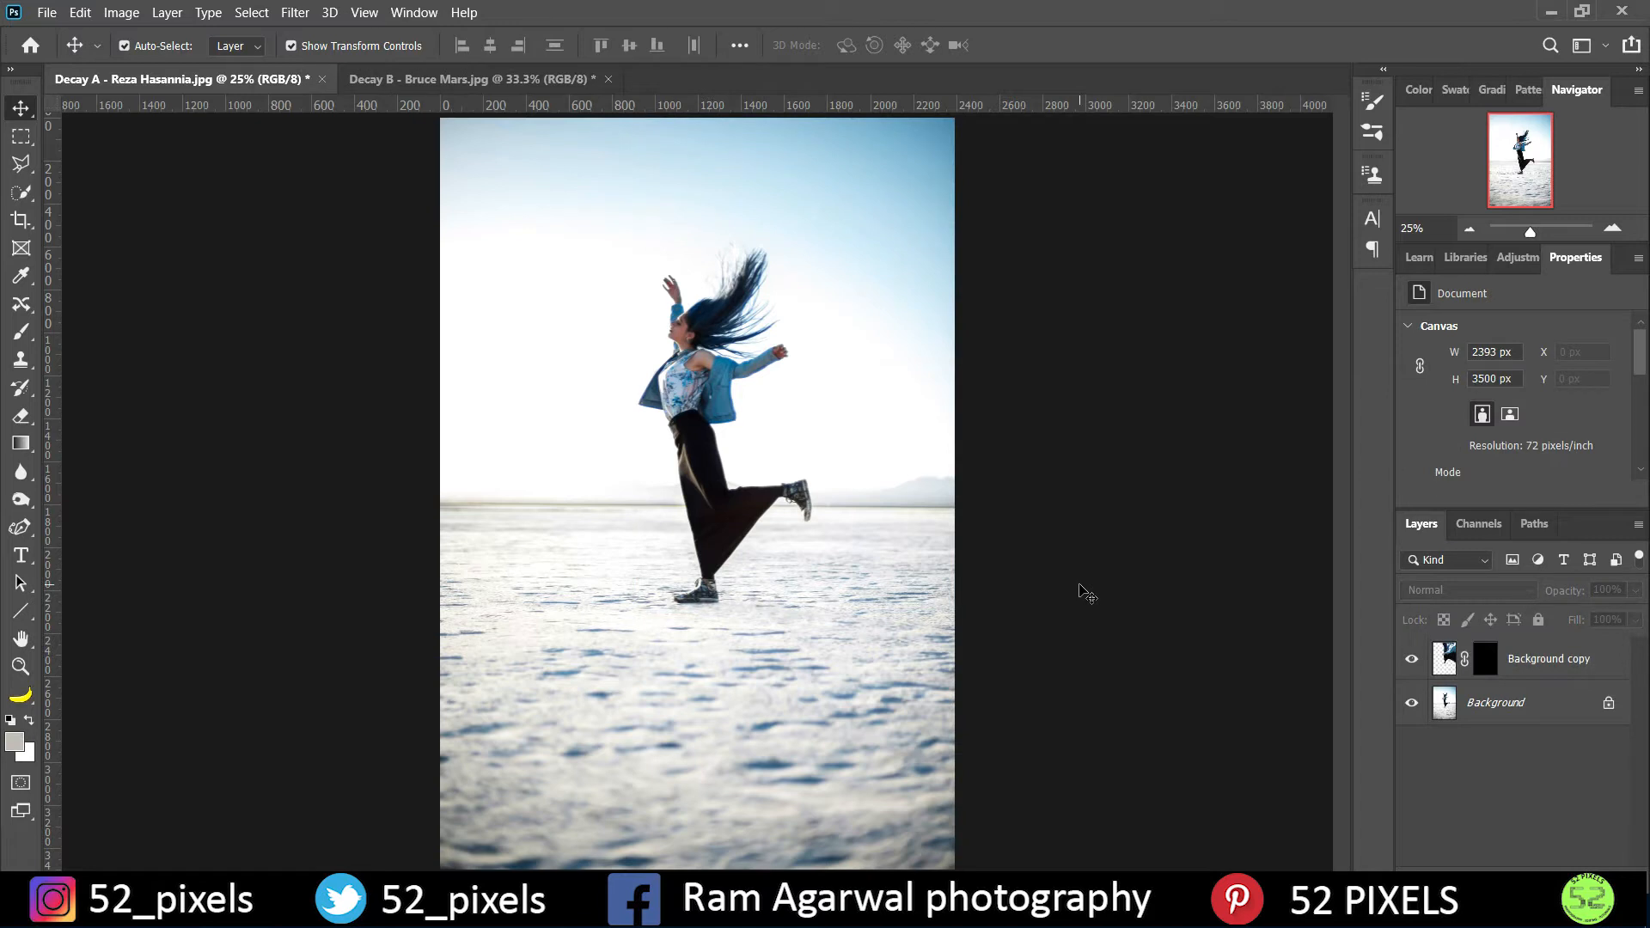